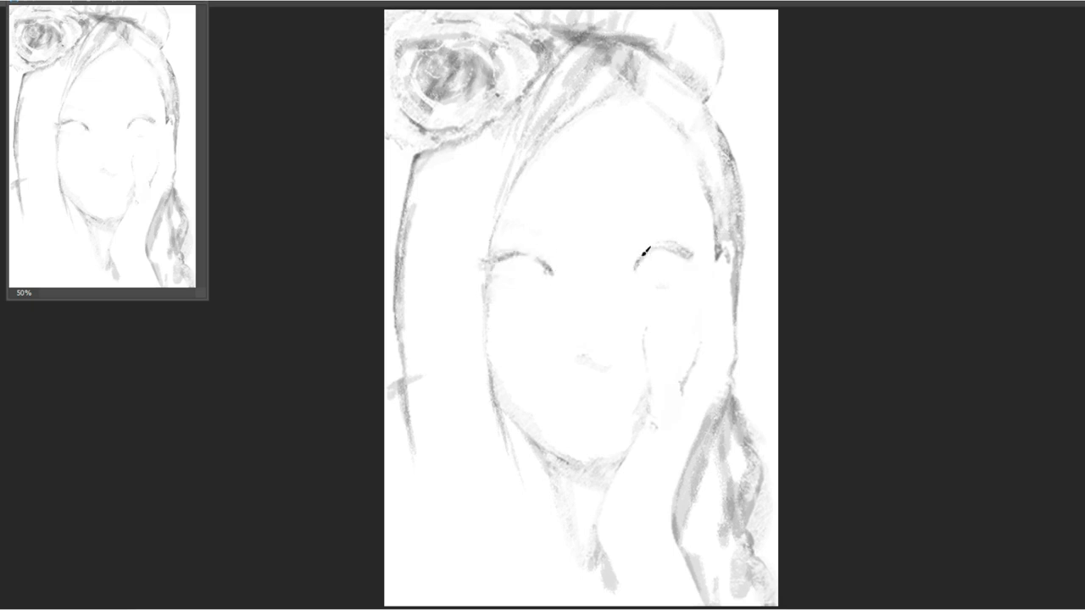
- Rough in the facial features and hair with quick sketch strokes, then darken them
left_click_drag(491, 224, 659, 256)
left_click_drag(585, 365, 509, 280)
left_click_drag(577, 51, 415, 214)
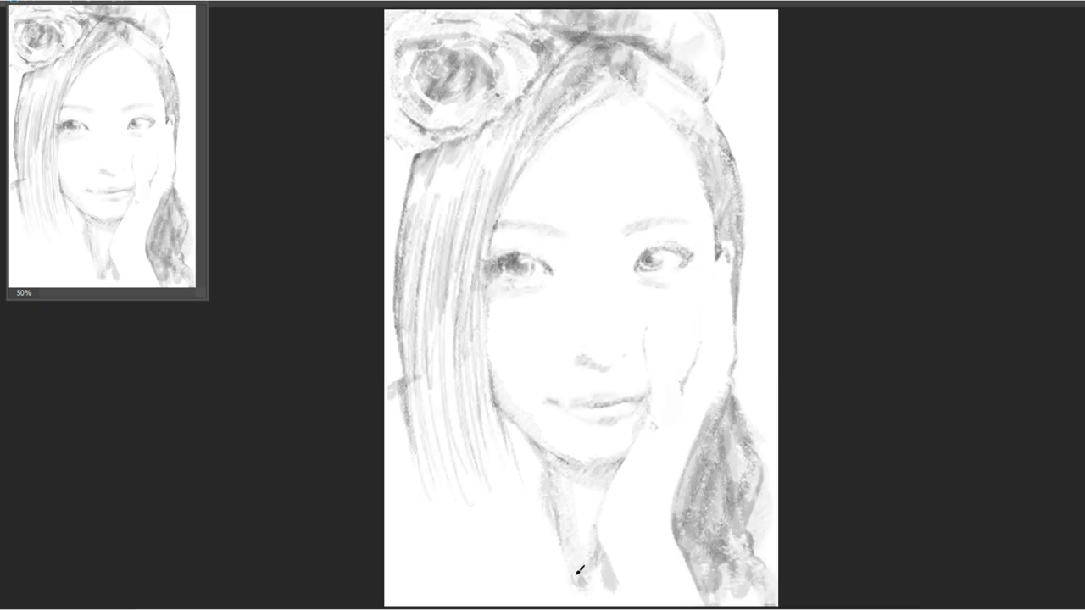
right_click(627, 285)
mouse_move(534, 250)
left_mouse_down()
mouse_move(666, 242)
mouse_move(681, 286)
left_mouse_up()
left_click_drag(593, 407, 552, 259)
mouse_move(593, 127)
left_mouse_down()
mouse_move(683, 399)
mouse_move(727, 381)
left_mouse_up()
- Add strokes over the headband rose and down through the hair
scroll(593, 327, "down", 2)
scroll(711, 252, "up", 1)
left_click_drag(710, 252, 697, 226)
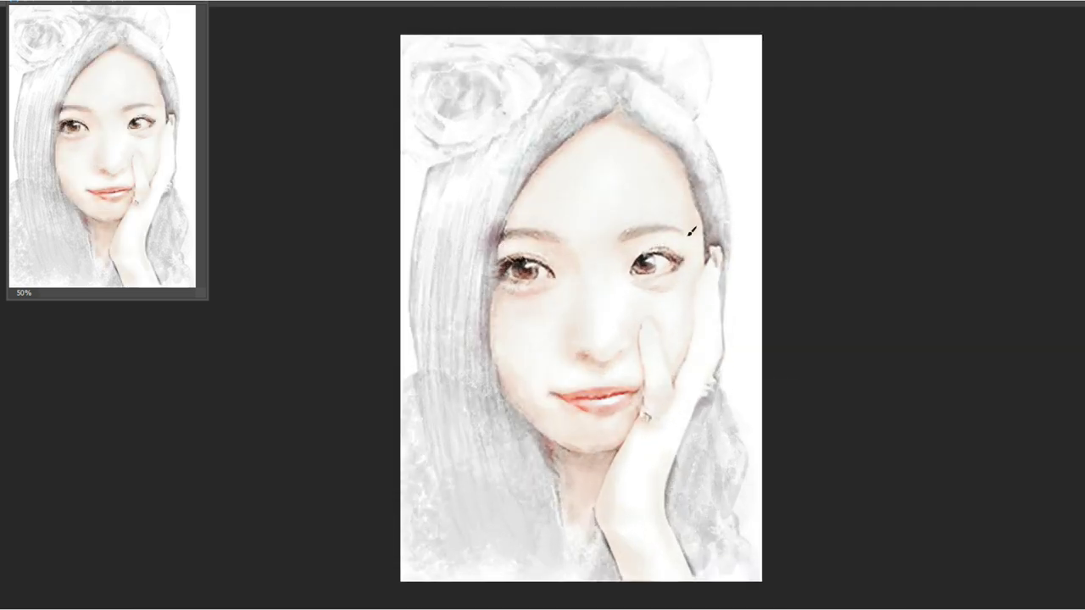
left_click_drag(449, 68, 458, 144)
mouse_move(457, 101)
left_mouse_down()
mouse_move(451, 232)
mouse_move(474, 474)
left_mouse_up()
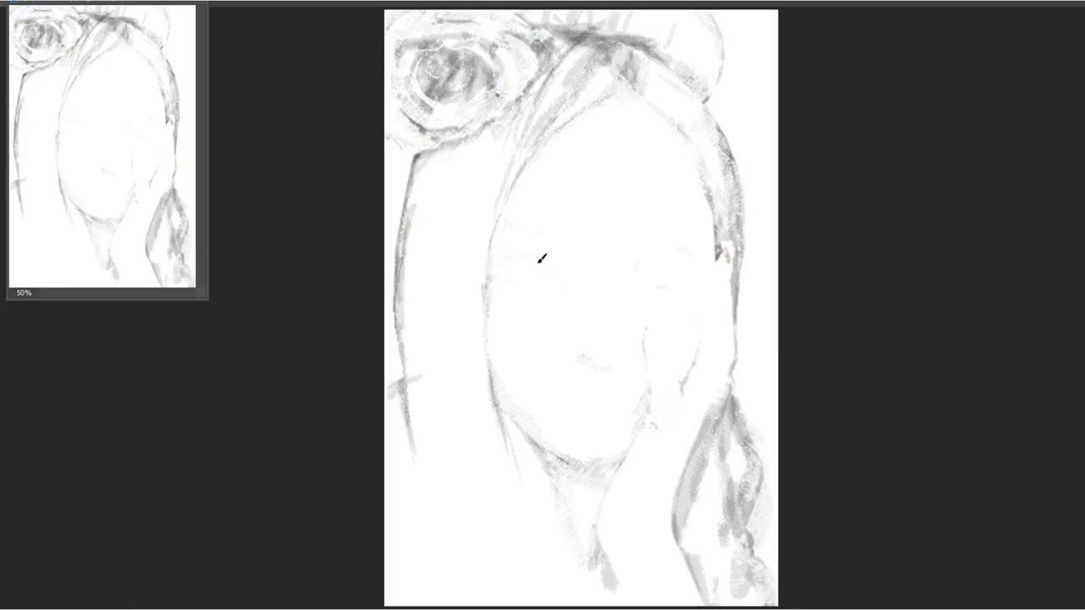
- Draw both grey eyebrows with short strokes, including a stroke at the temple
mouse_move(554, 260)
left_mouse_down()
mouse_move(523, 249)
mouse_move(492, 274)
mouse_move(555, 273)
left_mouse_up()
mouse_move(638, 261)
left_mouse_down()
mouse_move(658, 243)
mouse_move(695, 252)
mouse_move(670, 246)
left_mouse_up()
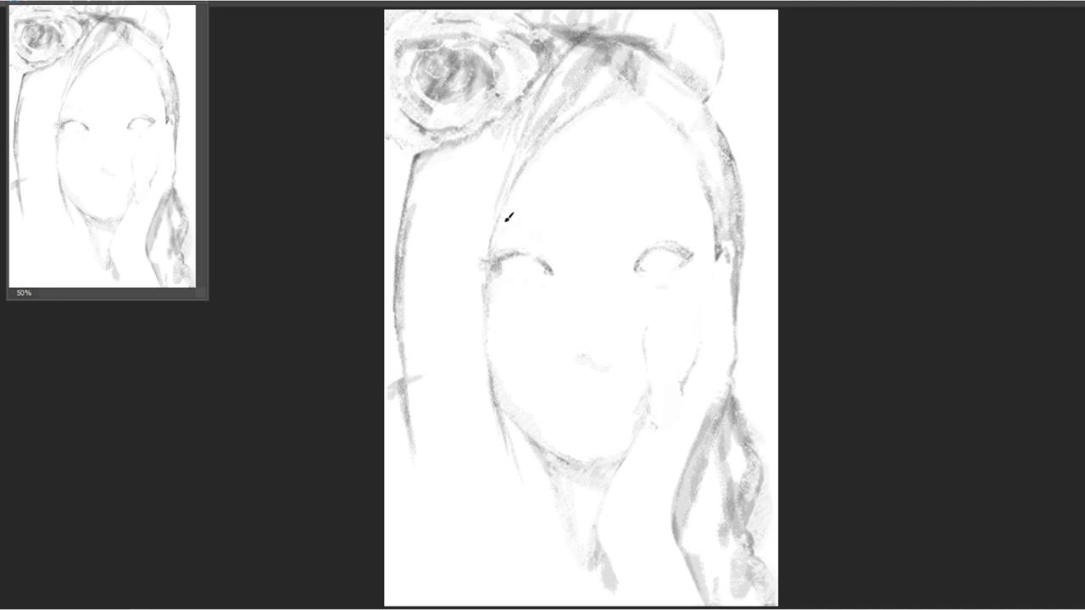
mouse_move(489, 227)
left_mouse_down()
mouse_move(514, 218)
mouse_move(557, 233)
left_mouse_up()
mouse_move(629, 227)
left_mouse_down()
mouse_move(650, 223)
mouse_move(652, 260)
left_mouse_up()
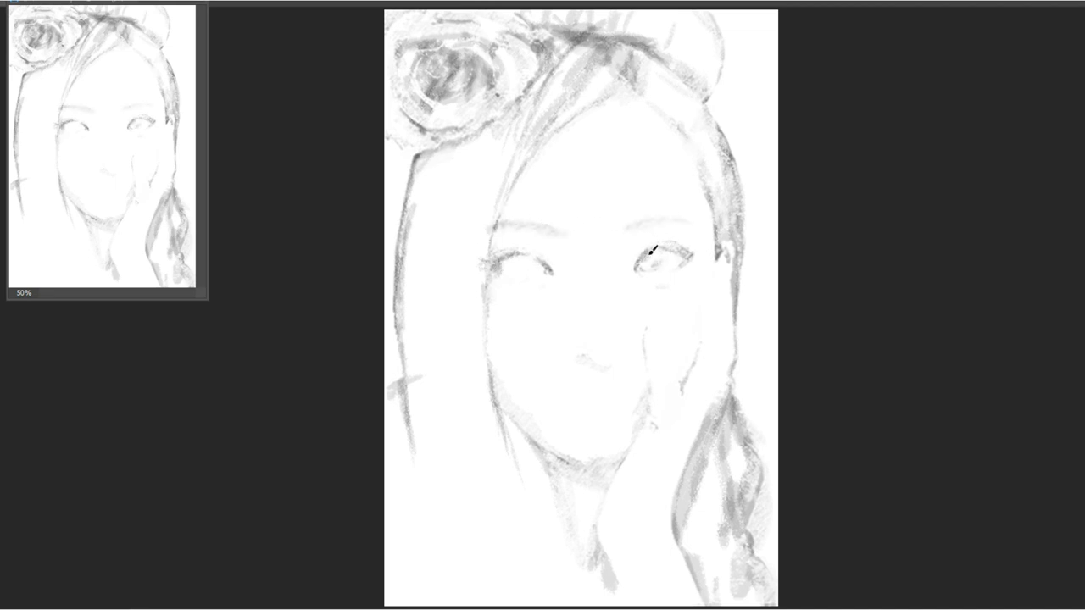
- Darken both eyes, draw the mouth line and shade the left cheek contour
mouse_move(525, 256)
left_mouse_down()
mouse_move(535, 264)
mouse_move(517, 251)
mouse_move(513, 271)
left_mouse_up()
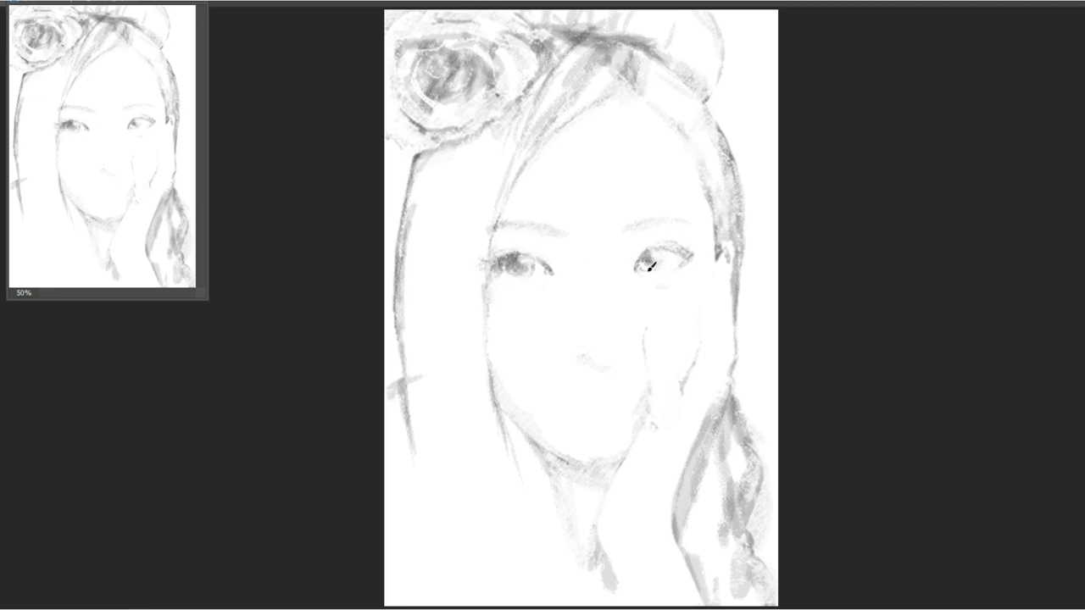
left_click_drag(650, 268, 640, 266)
mouse_move(552, 393)
left_mouse_down()
mouse_move(644, 395)
mouse_move(589, 417)
mouse_move(634, 412)
left_mouse_up()
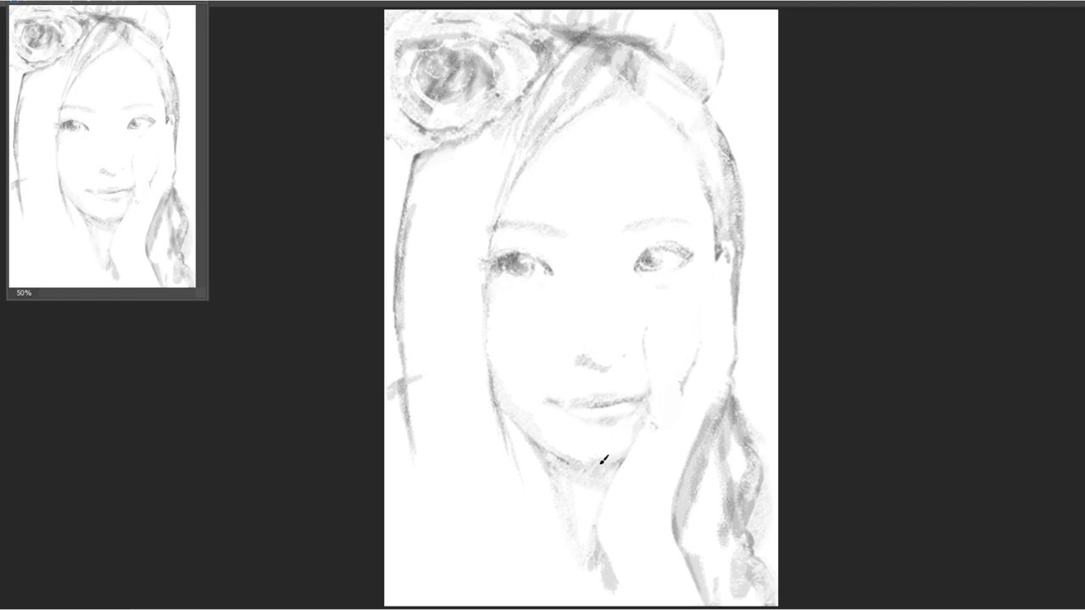
left_click_drag(509, 422, 493, 383)
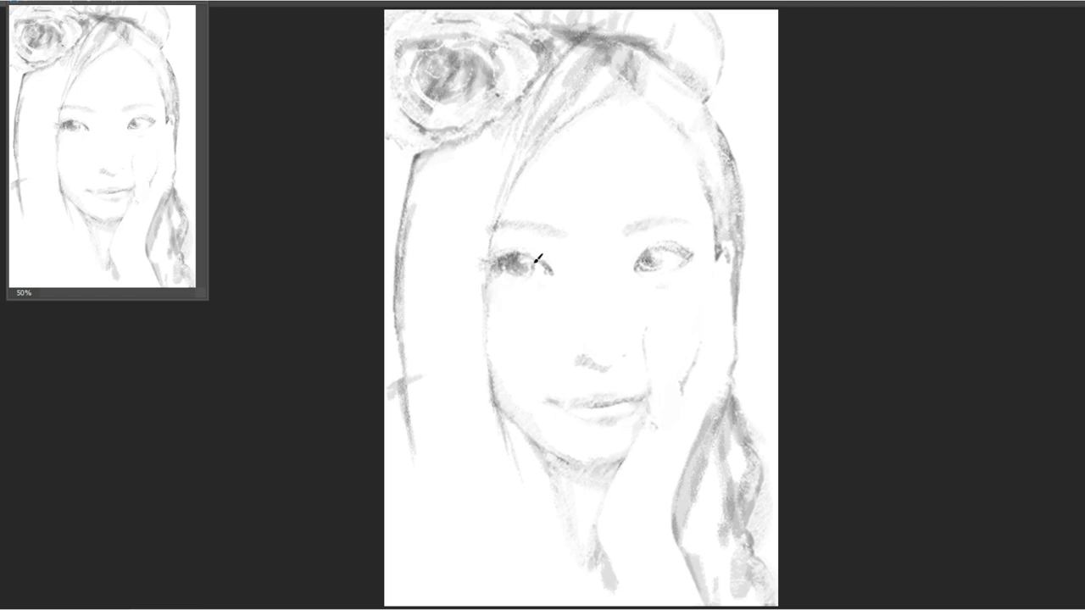
mouse_move(548, 286)
left_mouse_down()
mouse_move(523, 271)
mouse_move(508, 289)
left_mouse_up()
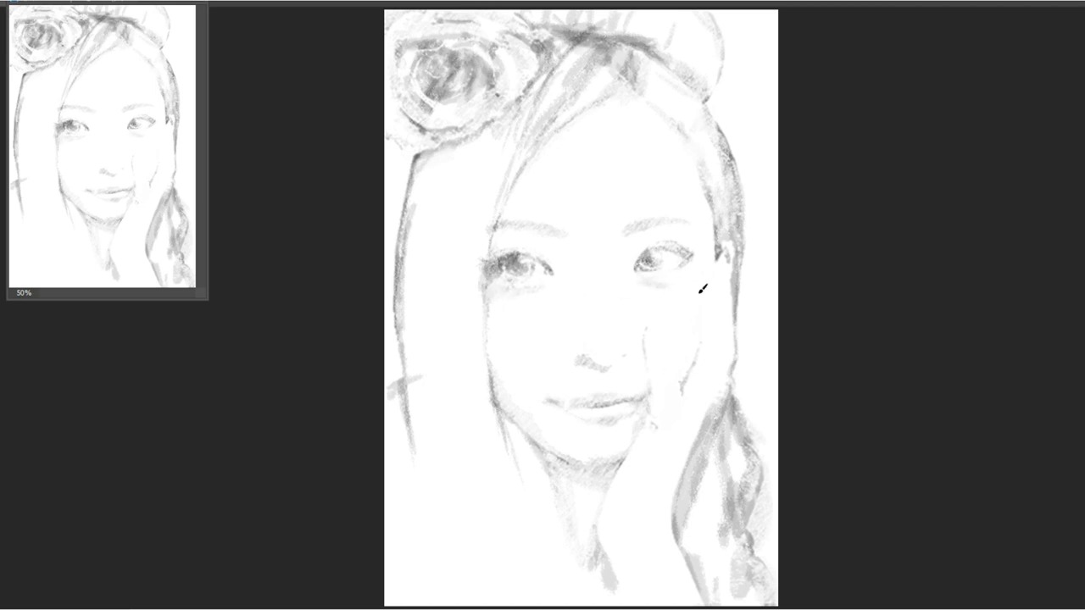
- With a different brush preset, add faint strokes in the hair above the forehead
right_click(717, 104)
key("Return")
left_click_drag(605, 9, 691, 72)
left_click_drag(543, 119, 632, 64)
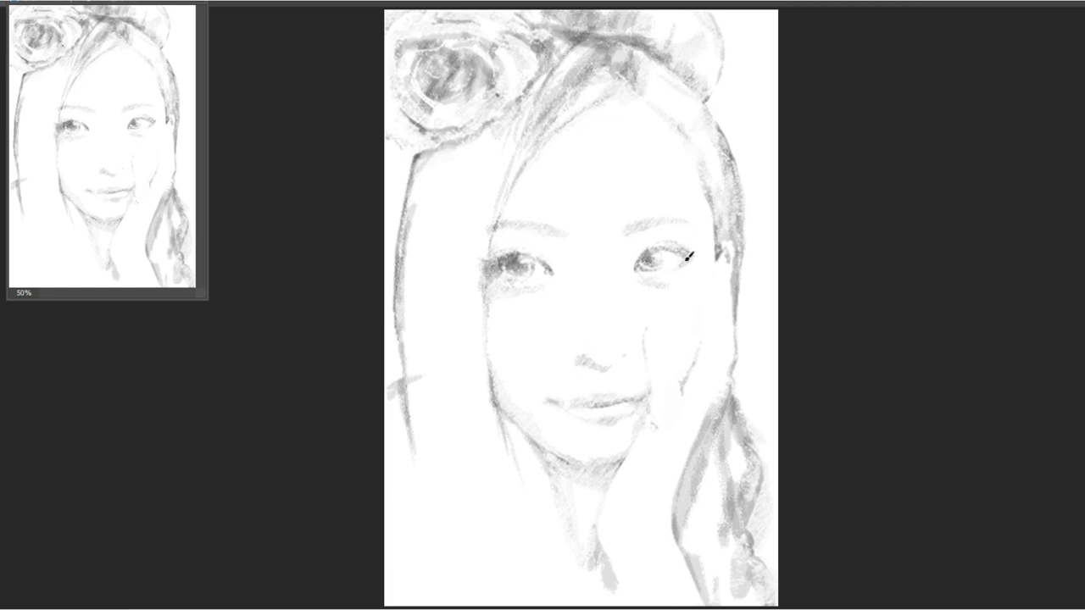
right_click(687, 257)
key("Return")
- Paint grey pencil strands down the left side of the hair and around the crown
left_click_drag(484, 182, 404, 339)
left_click_drag(424, 194, 453, 373)
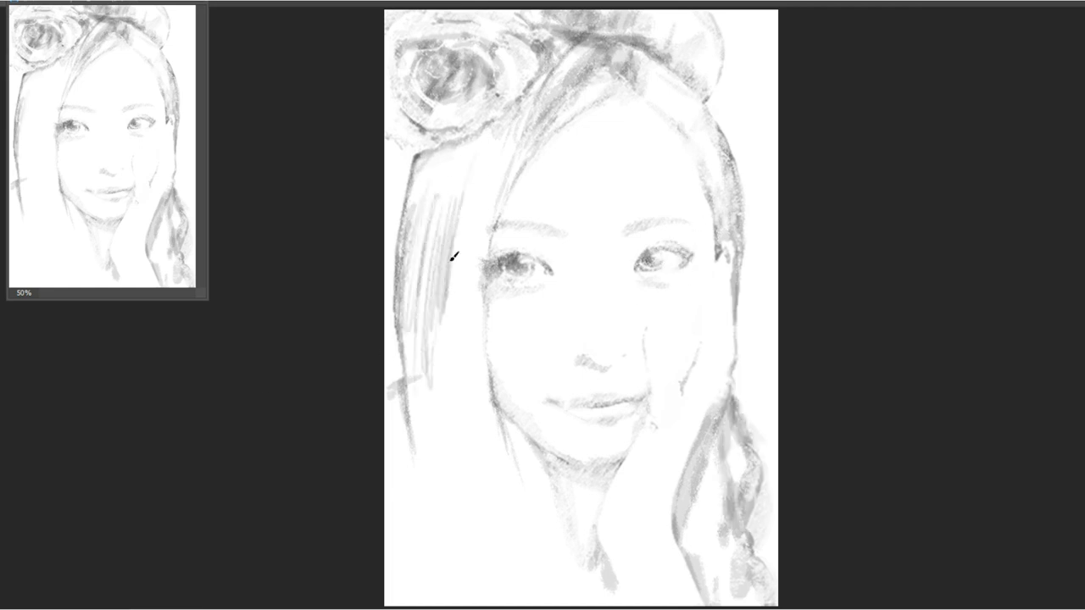
left_click_drag(475, 153, 484, 373)
left_click_drag(484, 266, 472, 451)
left_click_drag(479, 288, 455, 471)
left_click_drag(490, 310, 465, 492)
left_click_drag(424, 221, 408, 493)
left_click_drag(441, 142, 414, 189)
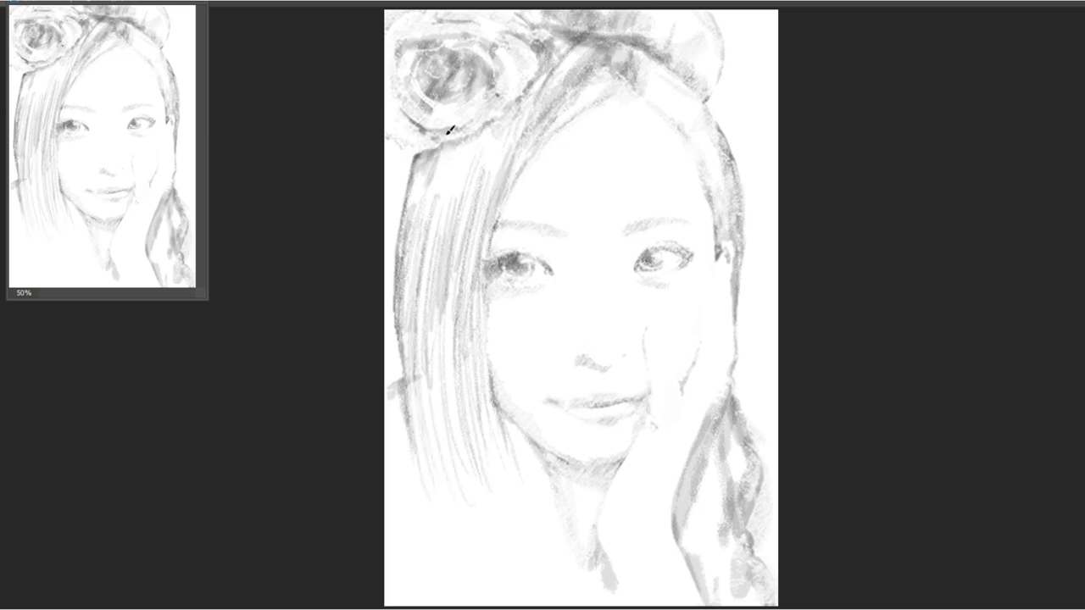
left_click_drag(485, 122, 439, 168)
- Darken the right-side hair, ponytail and neck shadow, then brush a light-grey wash at lower left
mouse_move(586, 56)
left_mouse_down()
mouse_move(553, 76)
mouse_move(550, 118)
left_mouse_up()
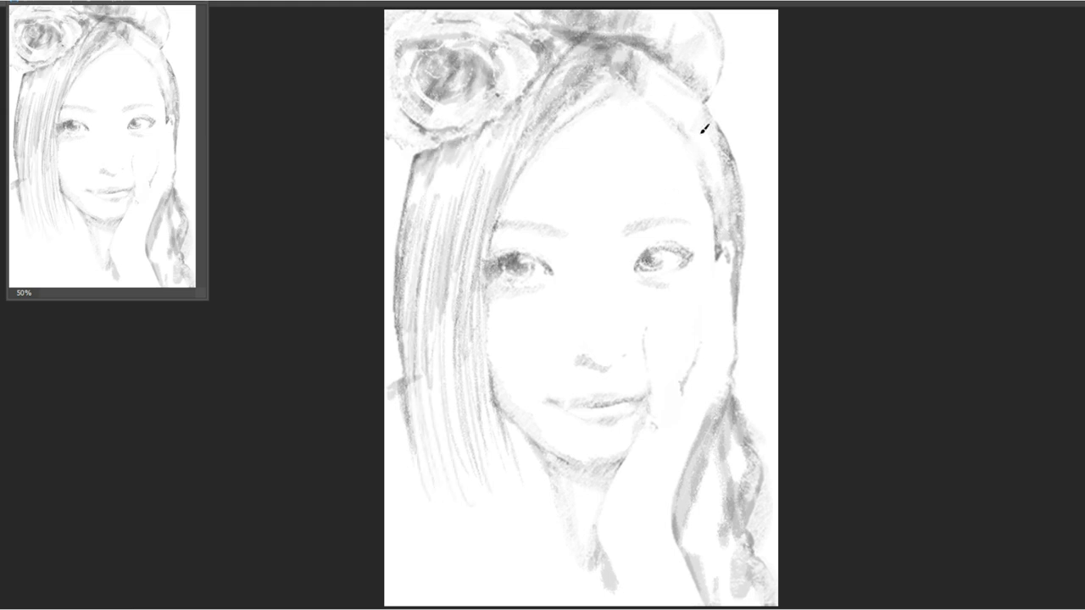
left_click_drag(706, 127, 700, 179)
left_click_drag(703, 110, 731, 237)
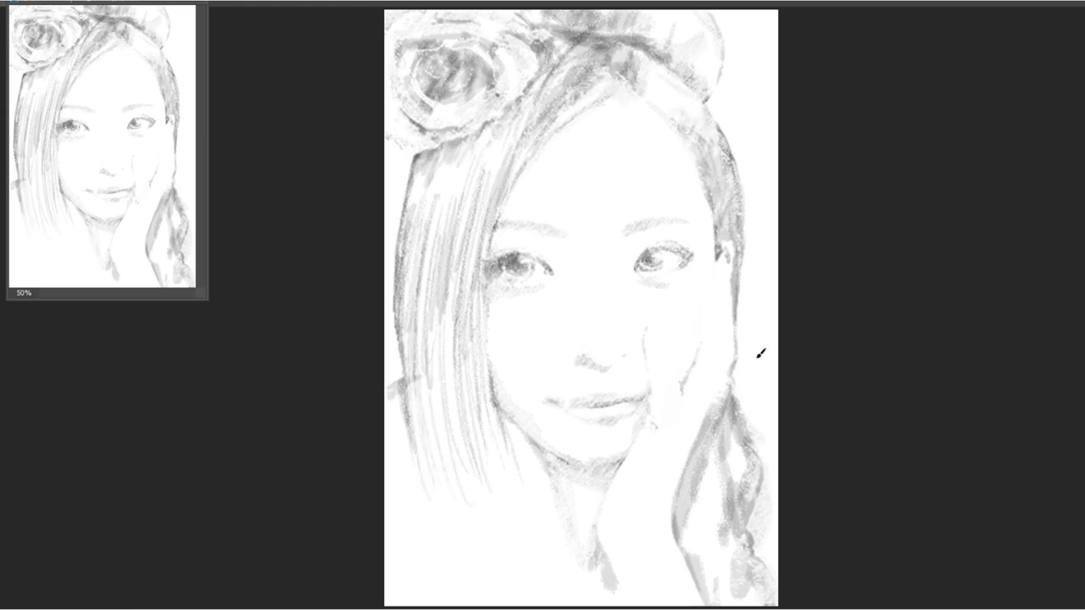
left_click_drag(717, 449, 688, 521)
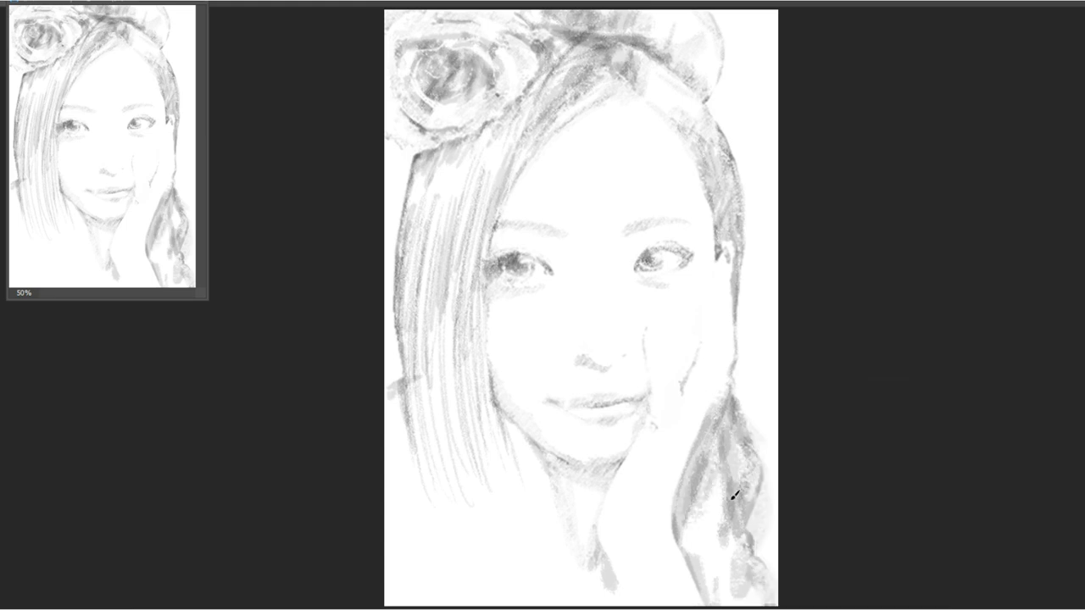
left_click_drag(734, 430, 722, 585)
mouse_move(550, 475)
left_mouse_down()
mouse_move(614, 599)
mouse_move(583, 563)
left_mouse_up()
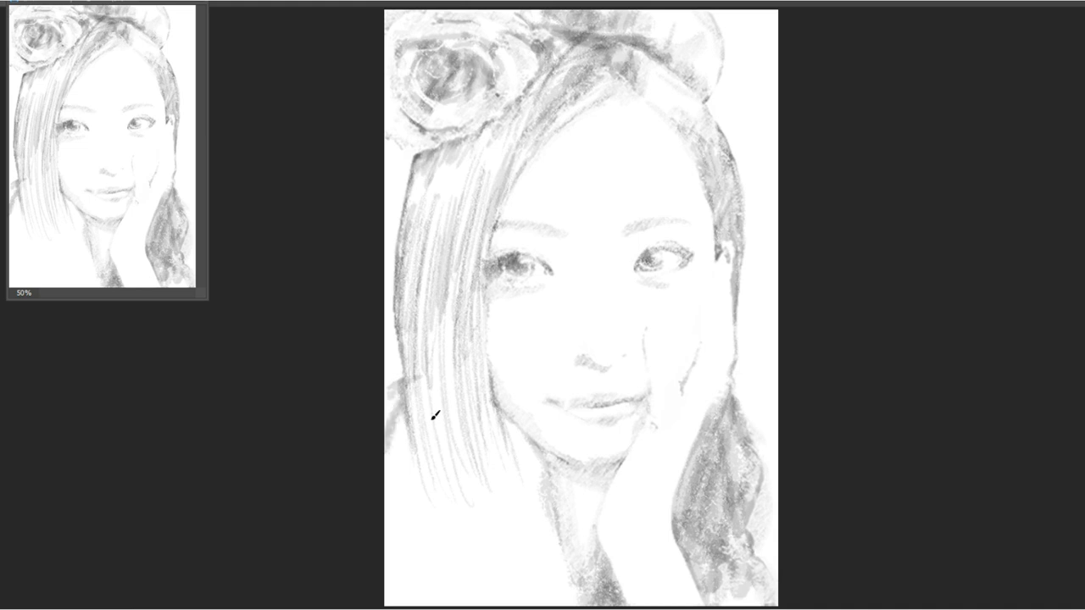
right_click(755, 308)
mouse_move(428, 398)
left_mouse_down()
mouse_move(514, 576)
mouse_move(549, 582)
left_mouse_up()
- Layer denser grey shading over the lower left, the left hair strand and near the chin
right_click(587, 432)
left_click_drag(553, 535, 431, 308)
right_click(431, 308)
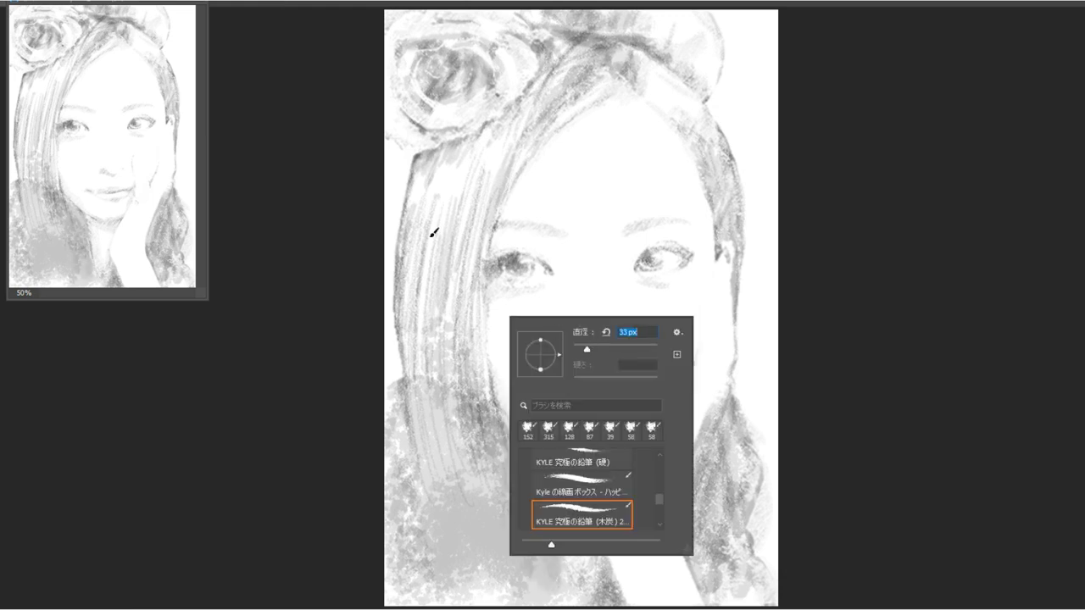
mouse_move(434, 232)
left_mouse_down()
mouse_move(419, 245)
mouse_move(460, 337)
mouse_move(450, 317)
left_mouse_up()
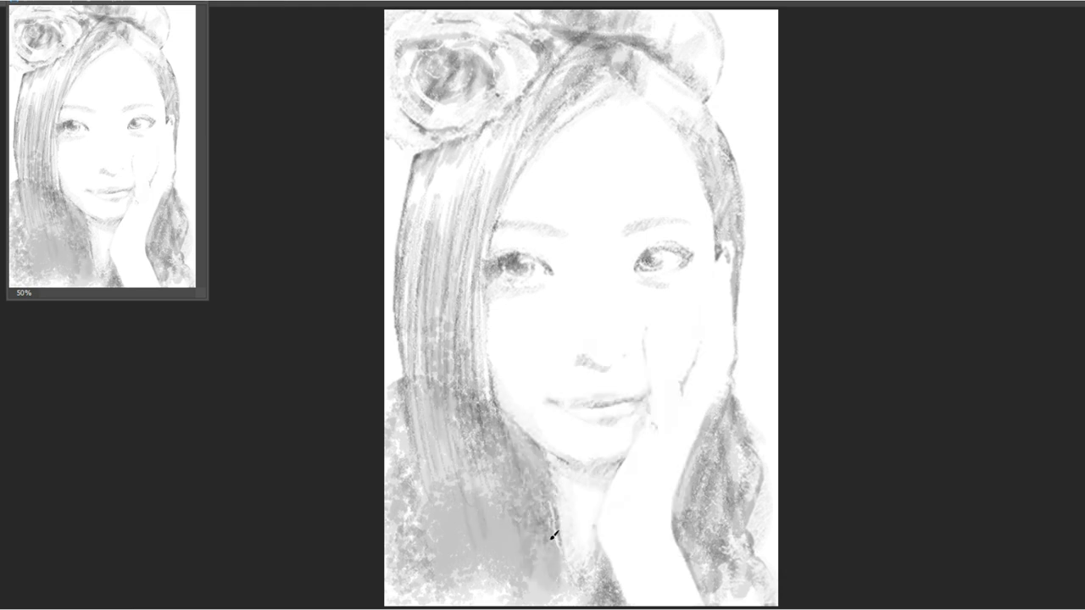
mouse_move(557, 531)
left_mouse_down()
mouse_move(484, 233)
mouse_move(438, 436)
mouse_move(382, 387)
mouse_move(506, 417)
mouse_move(541, 266)
left_mouse_up()
left_click_drag(519, 417, 517, 453)
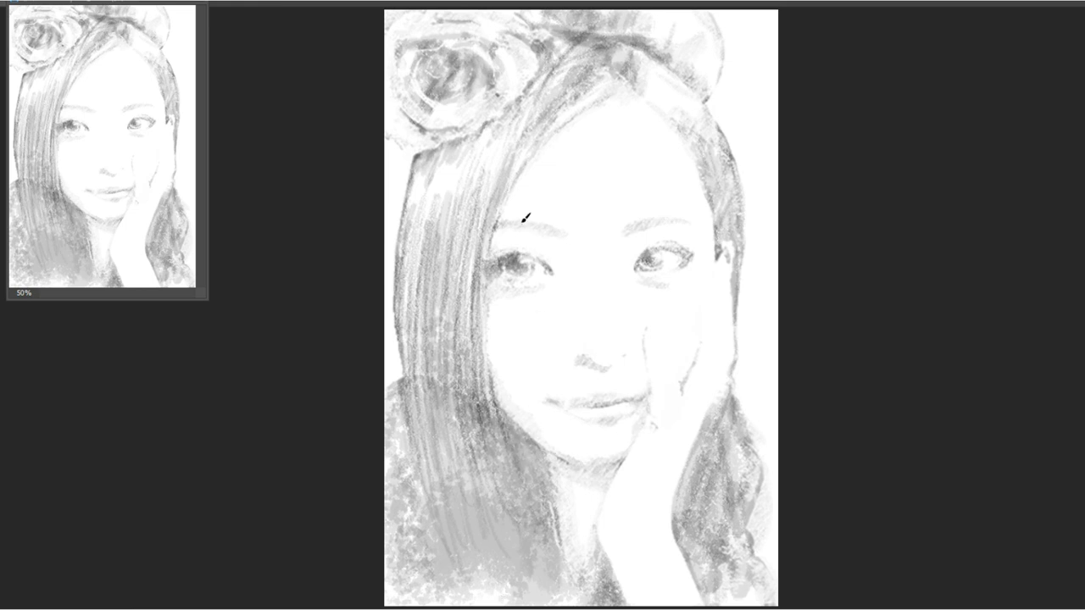
- Darken the outer end of the left eyebrow and set the brush to 13 px
left_click_drag(492, 231, 534, 227)
right_click(689, 345)
key("Return")
- Darken the left upper lid and tint the left iris brown, undoing a stray pink blush stroke
left_click_drag(523, 270, 534, 264)
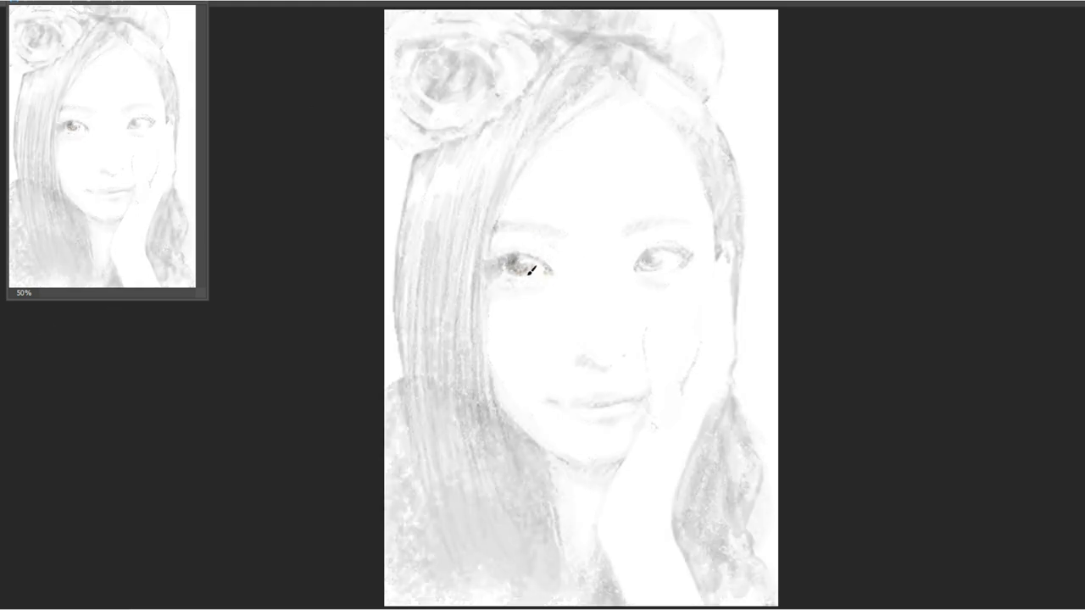
left_click_drag(529, 272, 511, 259)
right_click(628, 298)
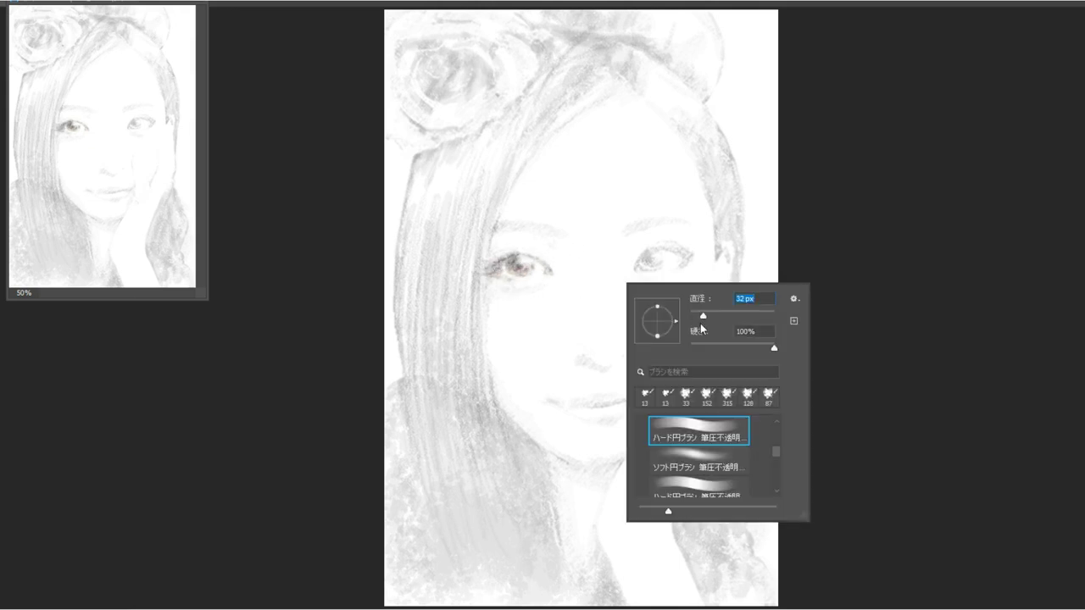
scroll(770, 462, "up", 2)
scroll(769, 462, "up", 1)
left_click_drag(506, 291, 518, 282)
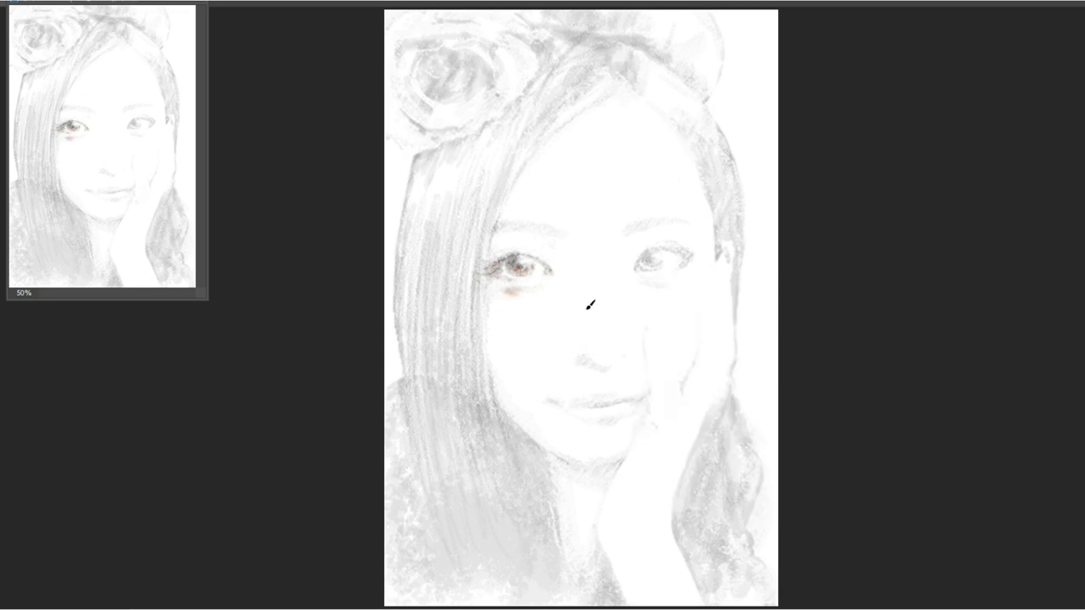
key("ctrl+z")
- Strengthen the left eyebrow, darken the right eye's lashes and deepen the left iris in brown
left_click_drag(511, 229, 544, 230)
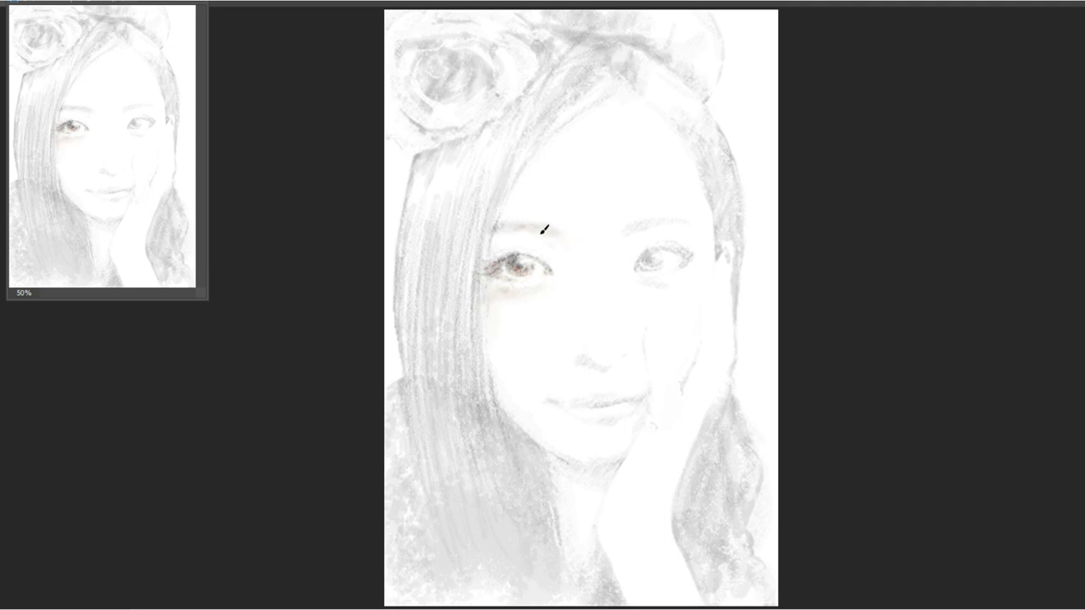
mouse_move(642, 257)
left_mouse_down()
mouse_move(691, 254)
mouse_move(646, 258)
mouse_move(678, 264)
left_mouse_up()
mouse_move(528, 265)
left_mouse_down()
mouse_move(499, 249)
mouse_move(526, 247)
left_mouse_up()
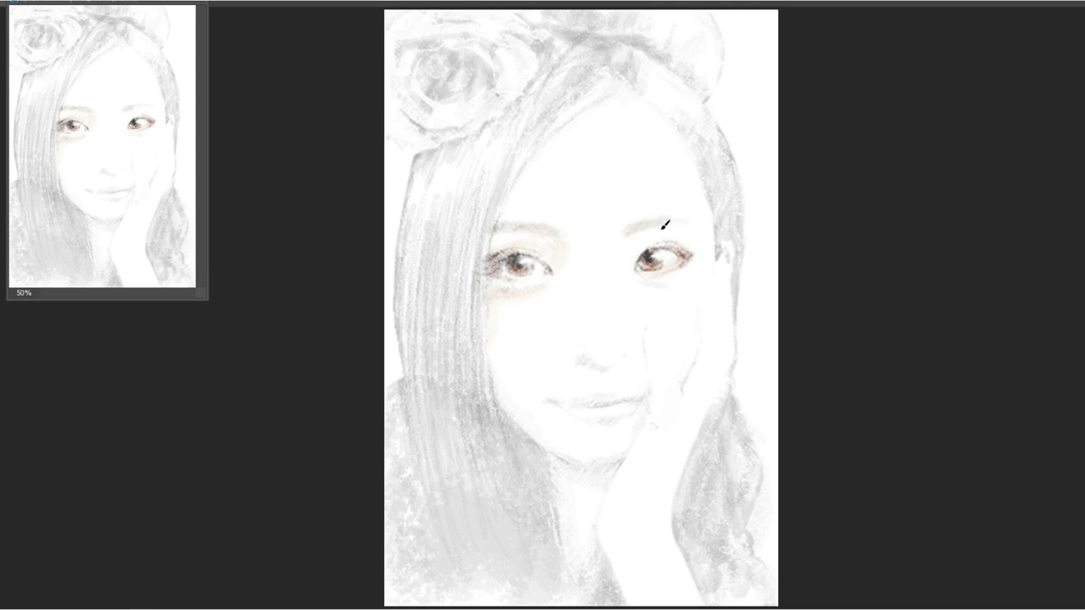
right_click(681, 278)
scroll(785, 430, "down", 2)
left_click(666, 289)
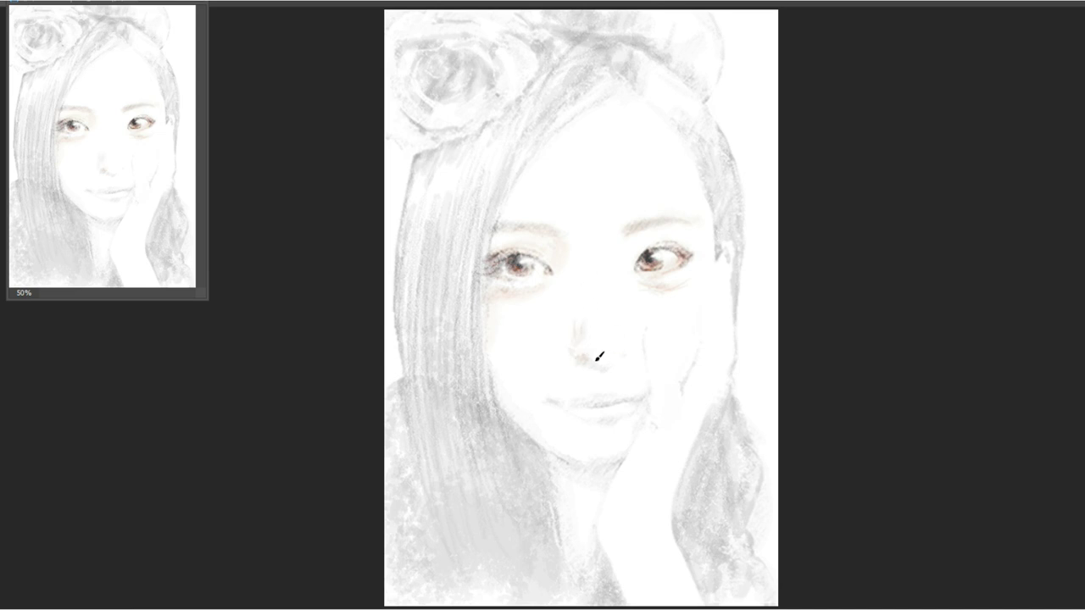
- Add pink to the nose tip, lips and under the left eye, tint the hairline skin, and draw a brown left eyebrow
right_click(705, 386)
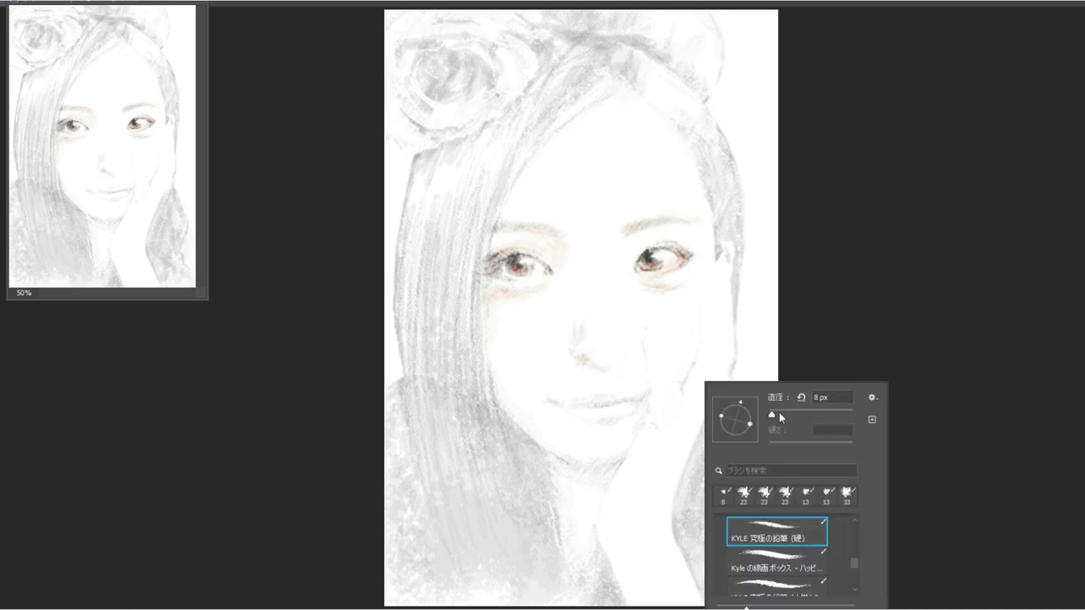
key("Return")
mouse_move(584, 359)
left_mouse_down()
mouse_move(618, 368)
mouse_move(596, 332)
mouse_move(625, 343)
left_mouse_up()
mouse_move(586, 391)
left_mouse_down()
mouse_move(579, 407)
mouse_move(607, 429)
mouse_move(580, 406)
mouse_move(612, 398)
left_mouse_up()
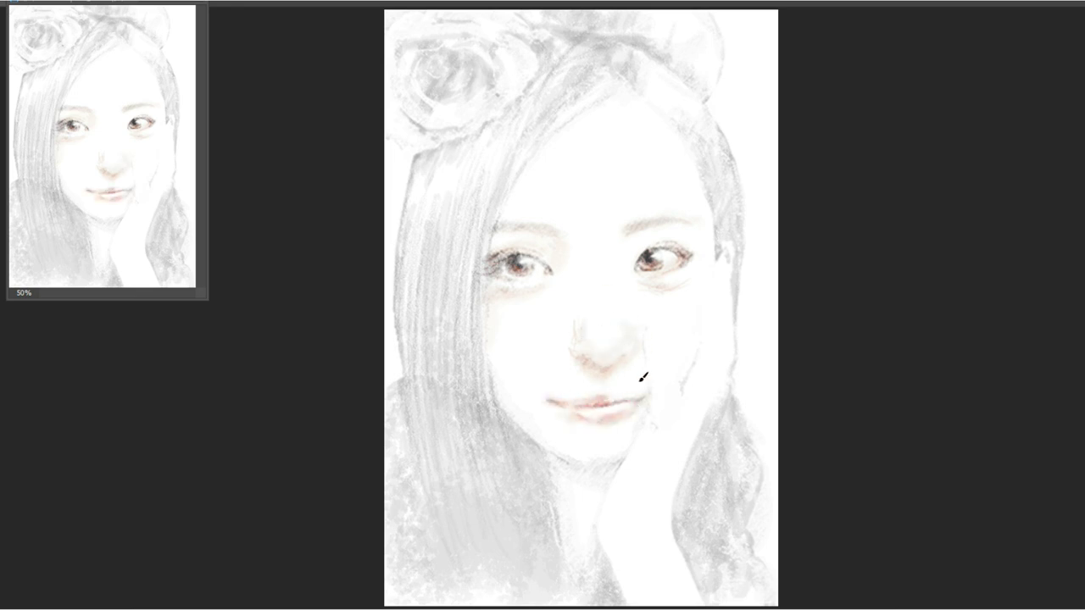
mouse_move(492, 289)
left_mouse_down()
mouse_move(514, 314)
mouse_move(495, 276)
left_mouse_up()
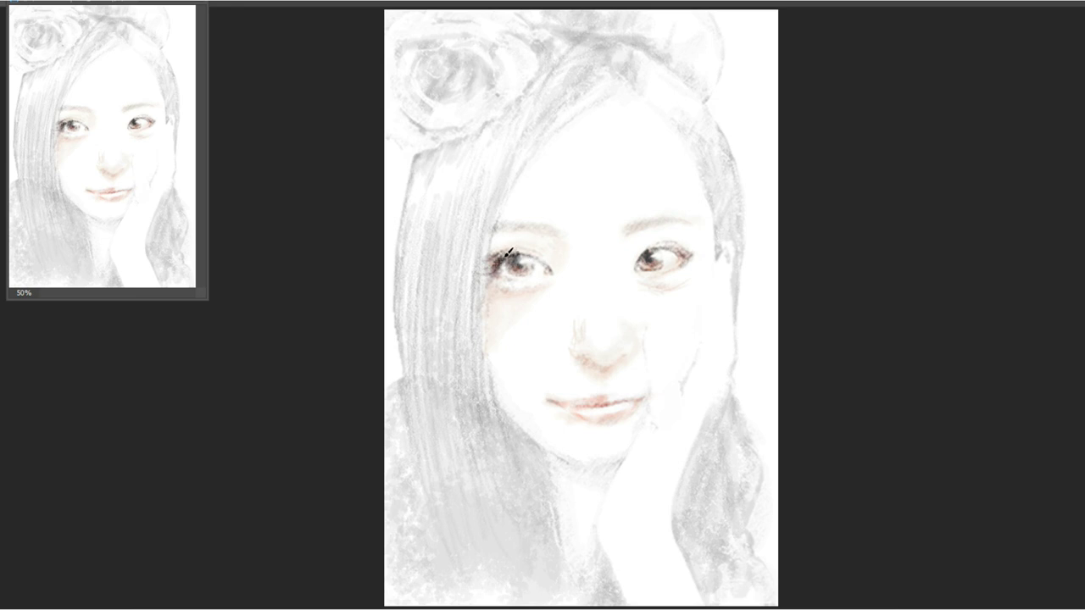
mouse_move(615, 90)
left_mouse_down()
mouse_move(613, 107)
mouse_move(518, 175)
left_mouse_up()
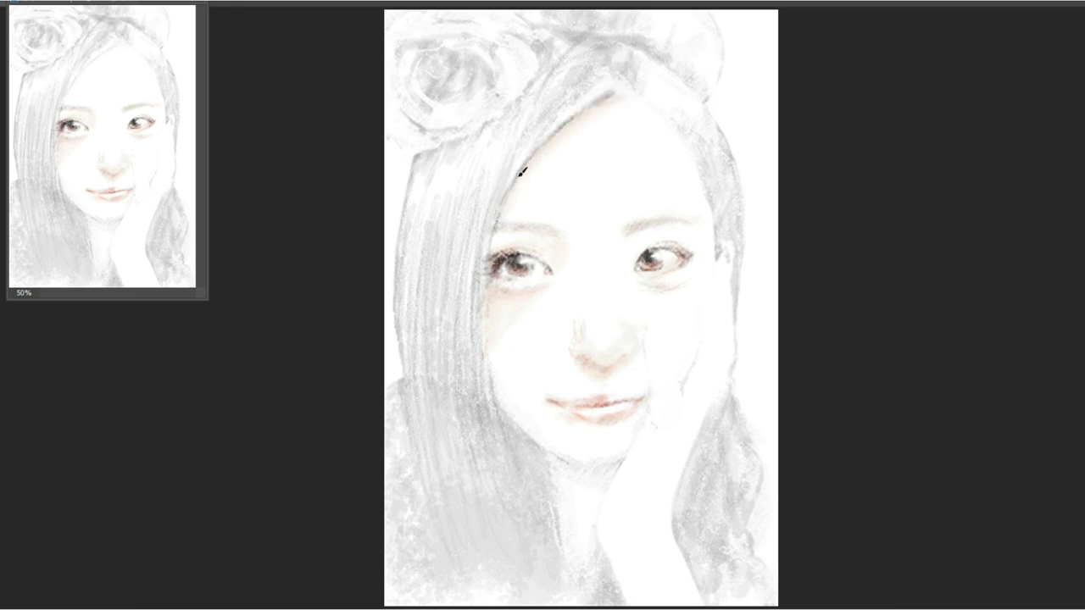
mouse_move(638, 107)
left_mouse_down()
mouse_move(663, 114)
mouse_move(685, 138)
mouse_move(717, 212)
mouse_move(707, 227)
left_mouse_up()
left_click_drag(493, 229, 552, 230)
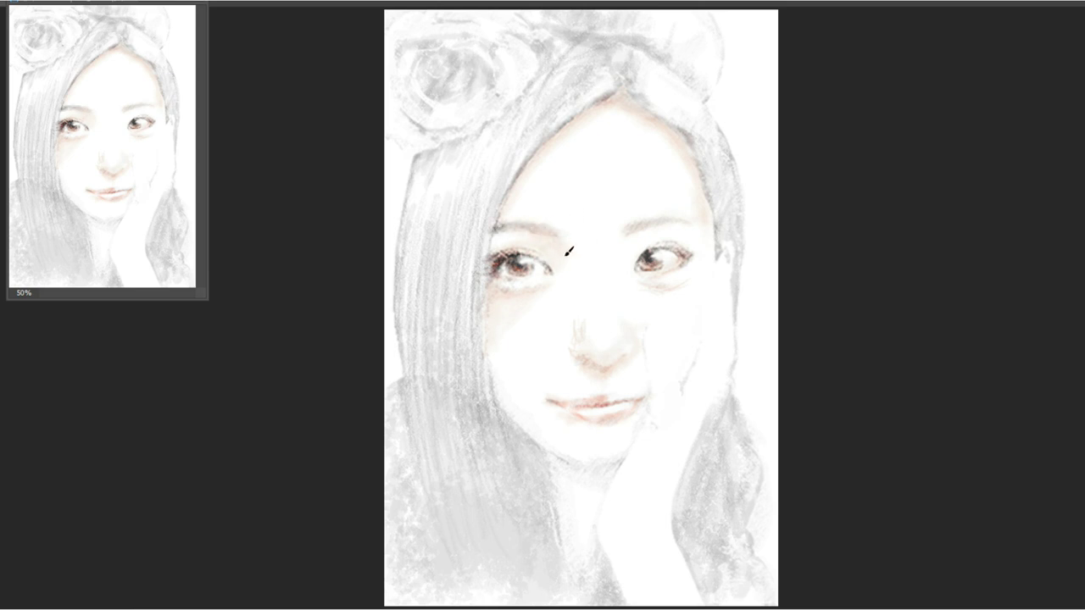
- Shade the cheek, jaw and chin, outline the hand and wrist, and darken both eyes' lashes
mouse_move(651, 330)
left_mouse_down()
mouse_move(647, 415)
mouse_move(681, 402)
left_mouse_up()
mouse_move(667, 327)
left_mouse_down()
mouse_move(693, 347)
mouse_move(705, 330)
left_mouse_up()
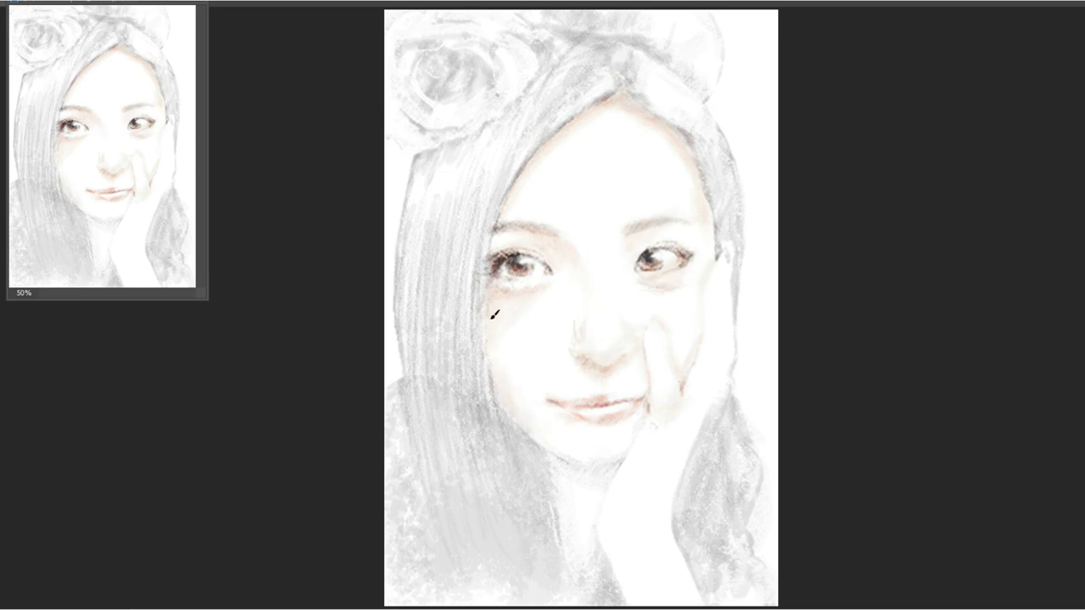
mouse_move(626, 398)
left_mouse_down()
mouse_move(605, 393)
mouse_move(642, 412)
mouse_move(624, 455)
mouse_move(577, 503)
mouse_move(622, 416)
mouse_move(588, 484)
mouse_move(596, 501)
mouse_move(568, 476)
mouse_move(594, 536)
left_mouse_up()
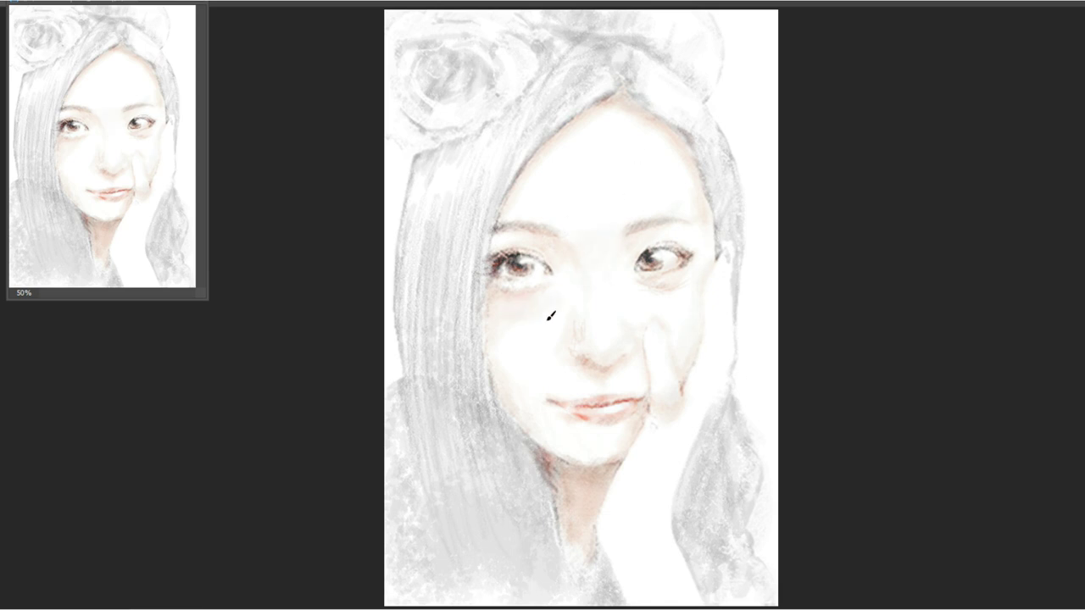
mouse_move(612, 416)
left_mouse_down()
mouse_move(571, 432)
mouse_move(663, 501)
mouse_move(642, 450)
mouse_move(633, 465)
left_mouse_up()
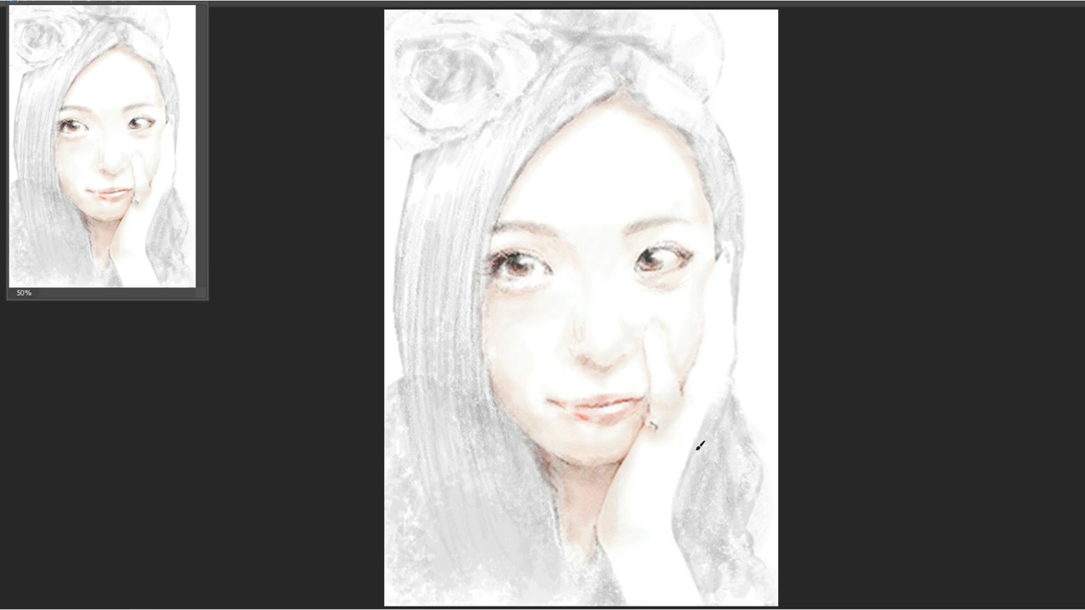
mouse_move(632, 543)
left_mouse_down()
mouse_move(642, 588)
mouse_move(668, 521)
mouse_move(700, 588)
left_mouse_up()
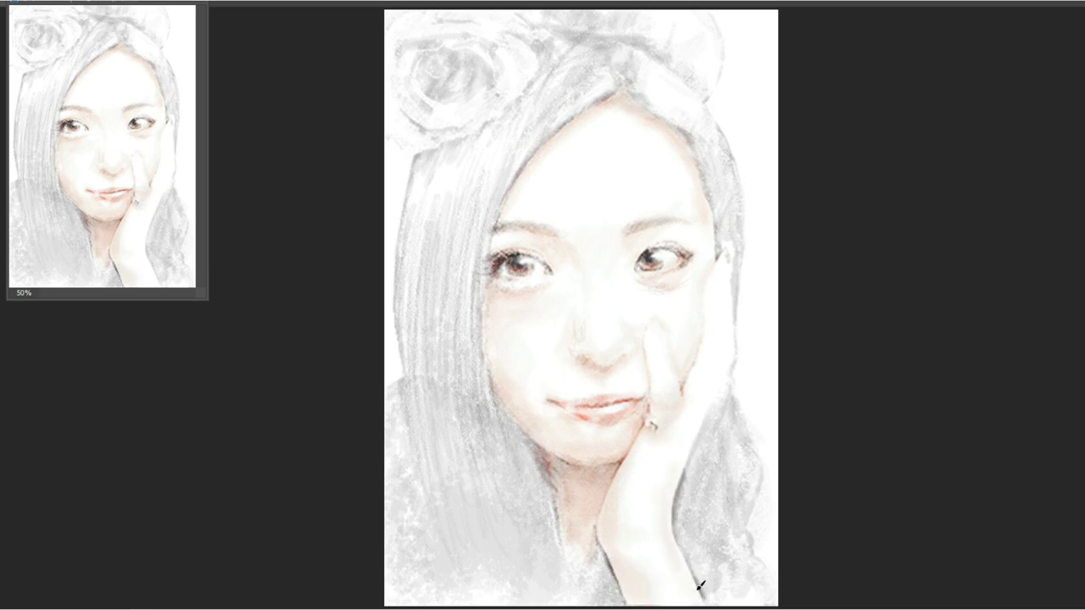
mouse_move(727, 381)
left_mouse_down()
mouse_move(698, 431)
mouse_move(721, 392)
left_mouse_up()
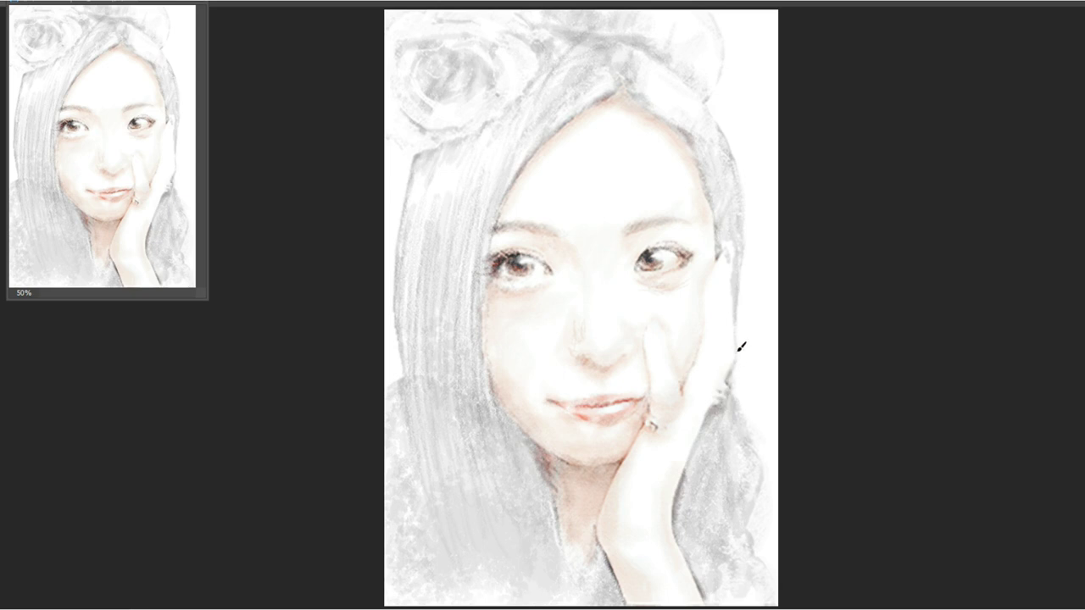
left_click_drag(737, 234, 741, 258)
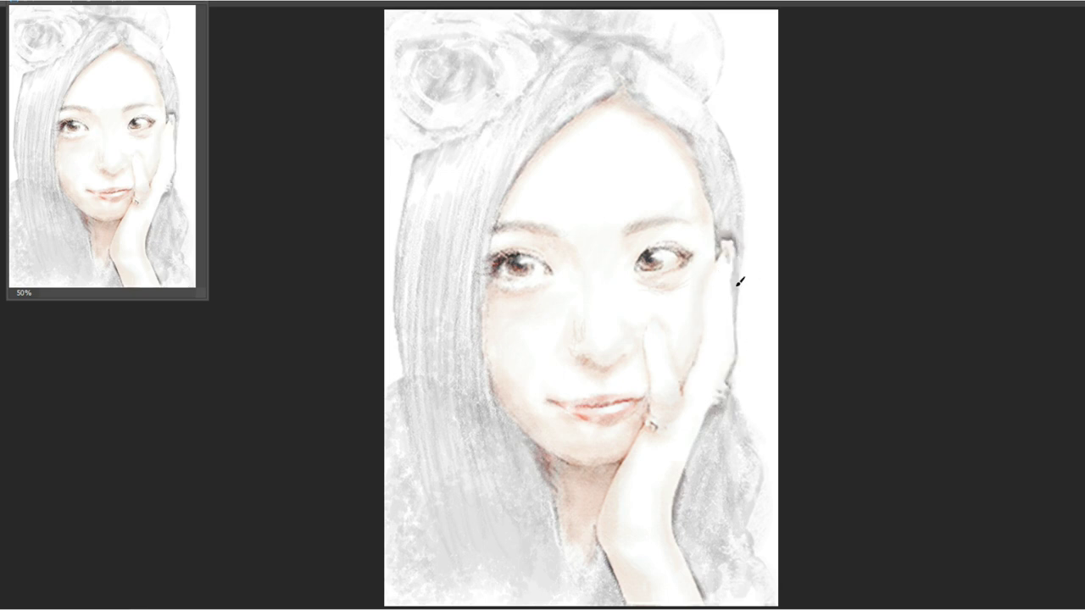
mouse_move(493, 259)
left_mouse_down()
mouse_move(529, 247)
mouse_move(548, 271)
left_mouse_up()
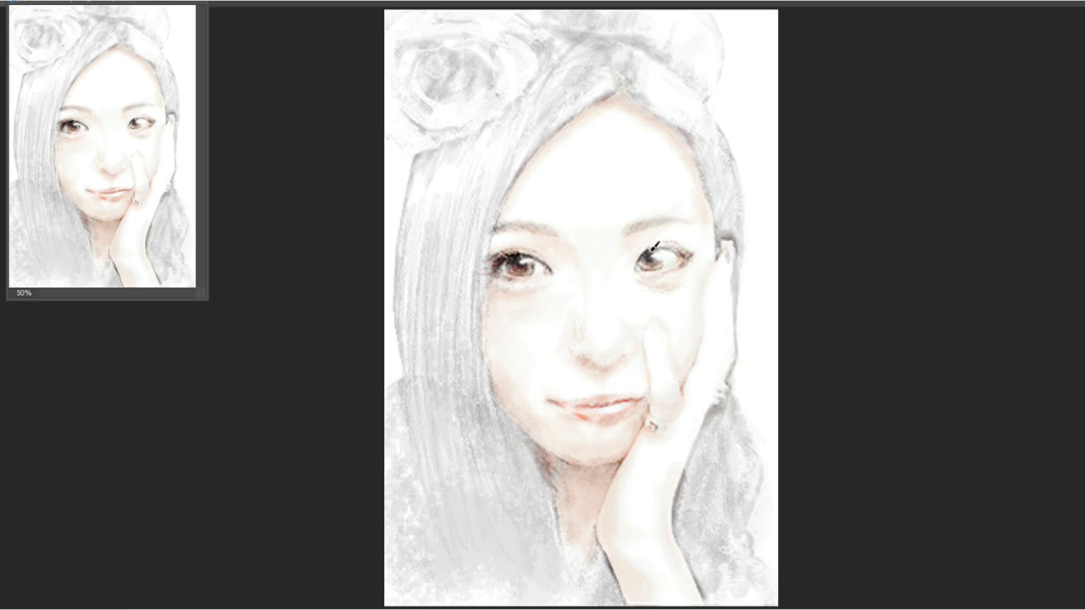
left_click_drag(654, 246, 678, 248)
- Darken the left eye's lashes, the right upper lid and the area beside the left eye
key("ctrl+minus")
right_click(665, 170)
key("Escape")
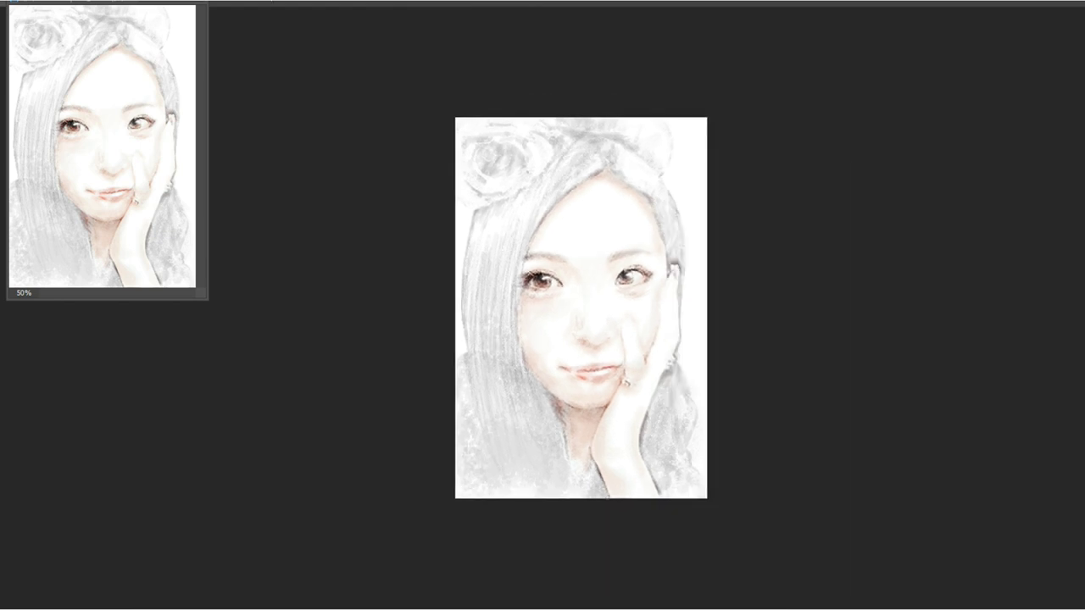
left_click_drag(532, 253, 512, 275)
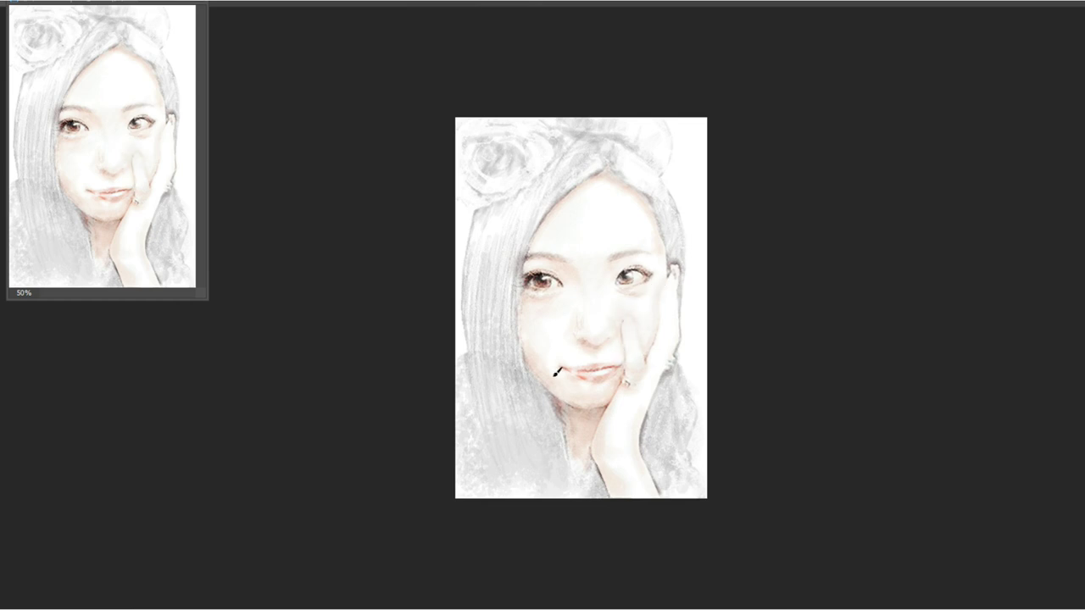
left_click_drag(531, 255, 519, 268)
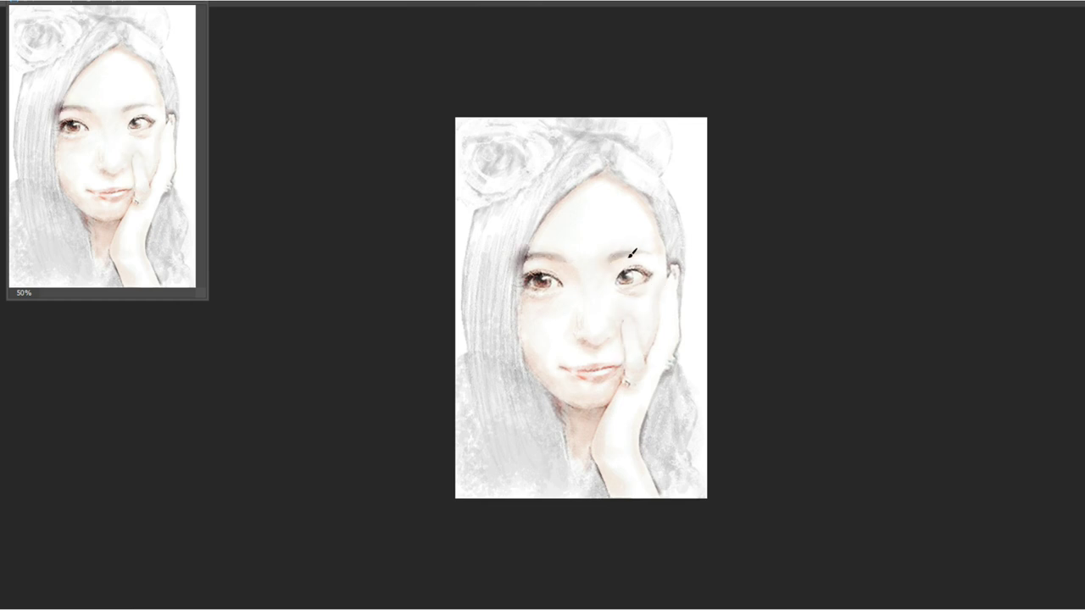
mouse_move(629, 250)
left_mouse_down()
mouse_move(653, 258)
mouse_move(617, 283)
left_mouse_up()
key("ctrl+plus")
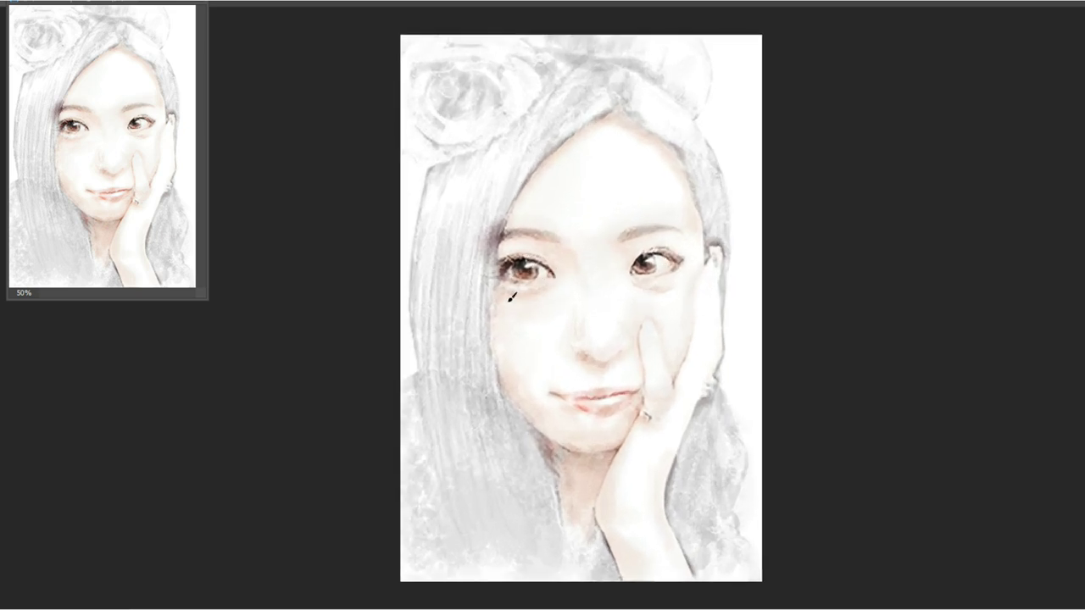
left_click_drag(500, 267, 488, 308)
- Darken the hair edges right of the face, the left forehead hairline and the left jaw contour
left_click_drag(712, 229, 690, 173)
left_click_drag(696, 211, 712, 258)
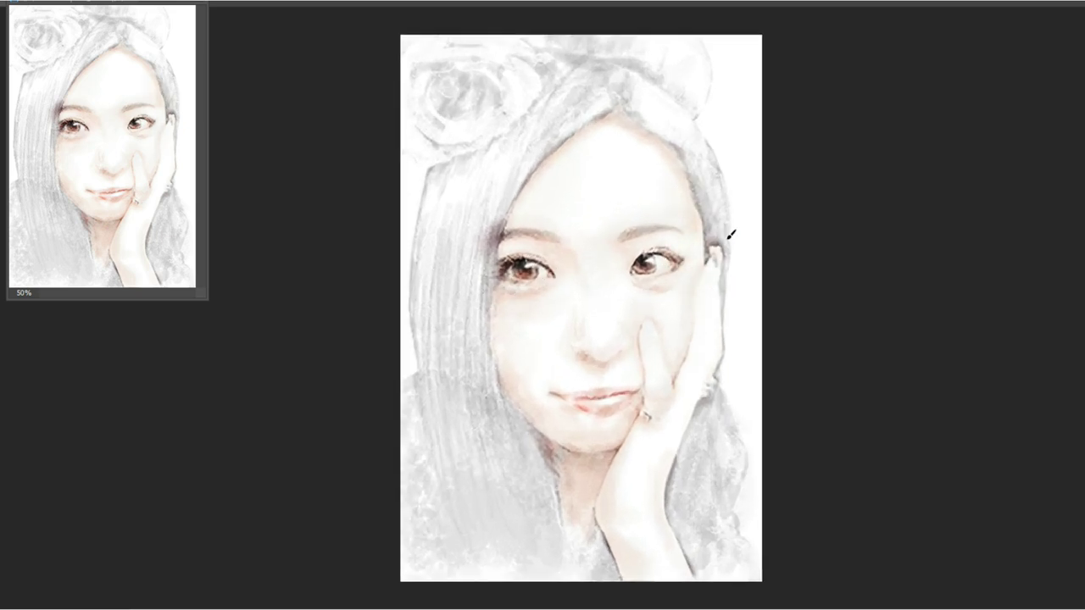
right_click(733, 161)
left_click_drag(644, 118, 670, 189)
left_click_drag(720, 161, 697, 262)
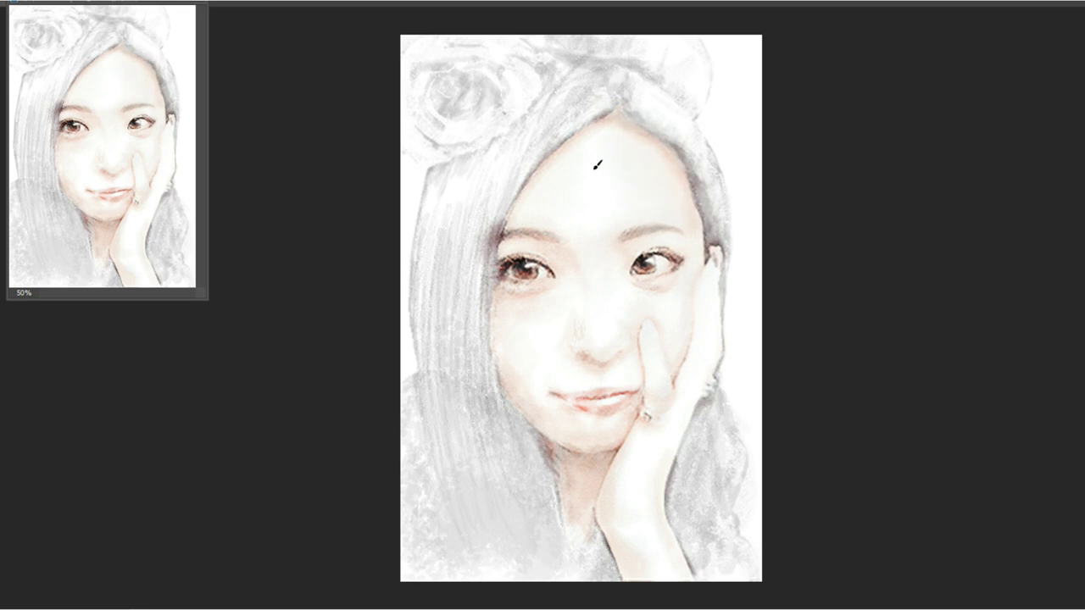
left_click_drag(597, 110, 507, 207)
mouse_move(504, 300)
left_mouse_down()
mouse_move(485, 356)
mouse_move(551, 441)
left_mouse_up()
- Redden the upper lip line with a new brush preset and tint the headband rose pale blue
right_click(619, 383)
left_click(587, 389)
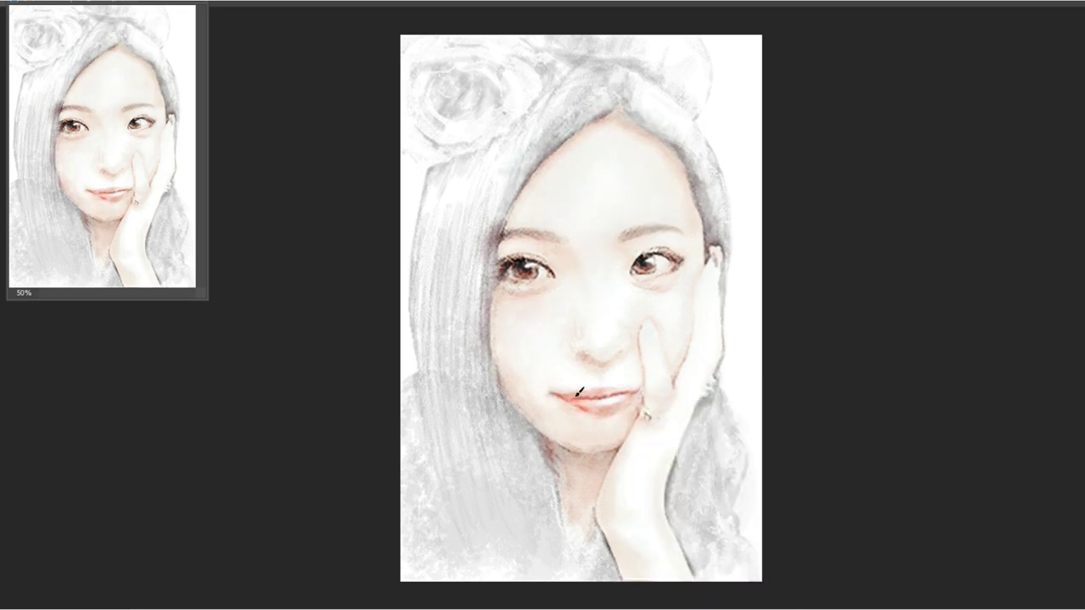
left_click_drag(596, 388, 627, 384)
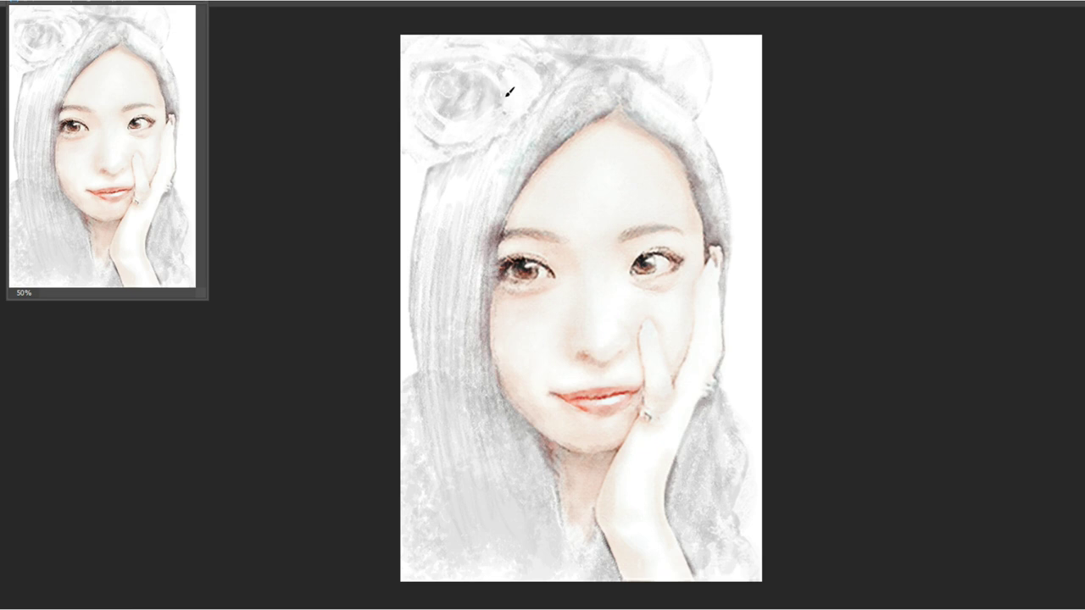
mouse_move(423, 42)
left_mouse_down()
mouse_move(416, 138)
mouse_move(492, 139)
mouse_move(450, 80)
mouse_move(474, 81)
mouse_move(450, 100)
mouse_move(529, 98)
mouse_move(428, 152)
mouse_move(452, 41)
mouse_move(511, 62)
mouse_move(548, 41)
mouse_move(436, 97)
mouse_move(449, 117)
left_mouse_up()
- Shade the rose's centre in dark plum and paint darker strands in the hair left of the face
left_click(459, 117)
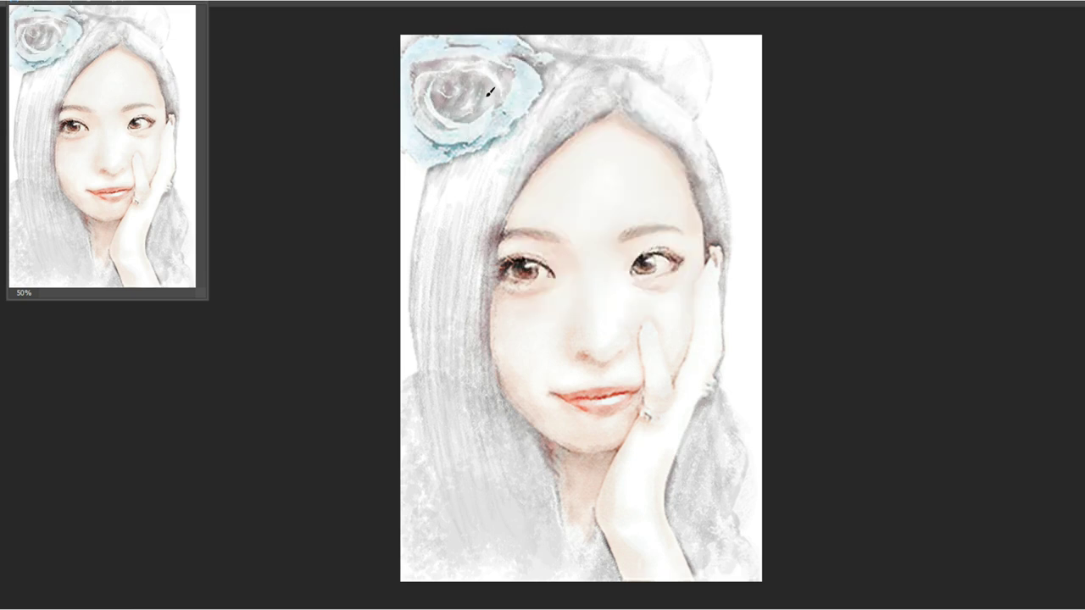
mouse_move(483, 89)
left_mouse_down()
mouse_move(446, 66)
mouse_move(458, 96)
mouse_move(462, 78)
mouse_move(466, 98)
mouse_move(500, 84)
mouse_move(476, 112)
left_mouse_up()
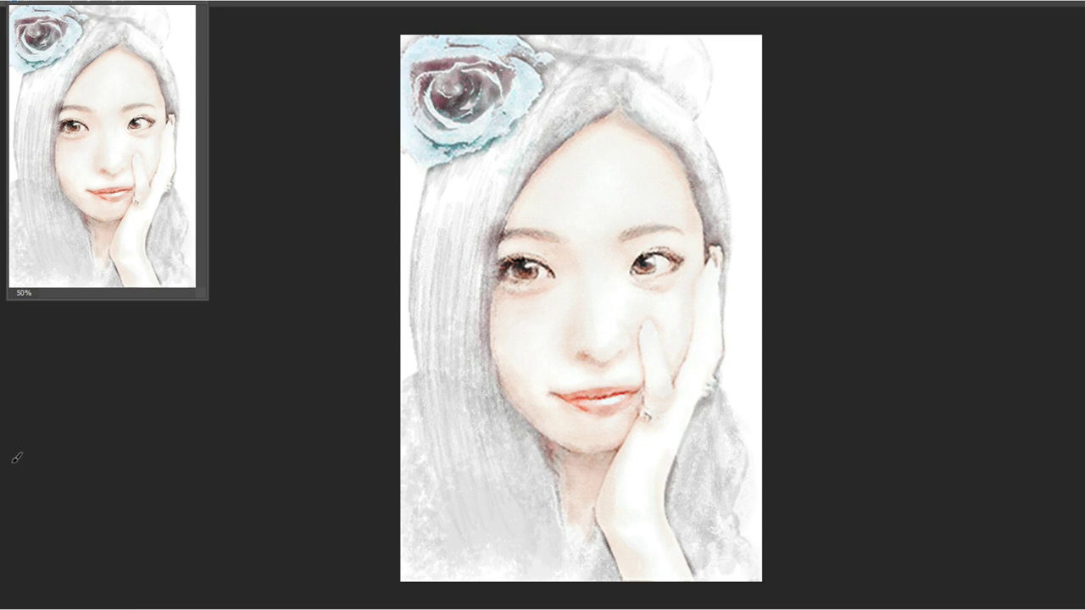
right_click(697, 302)
left_click(475, 264)
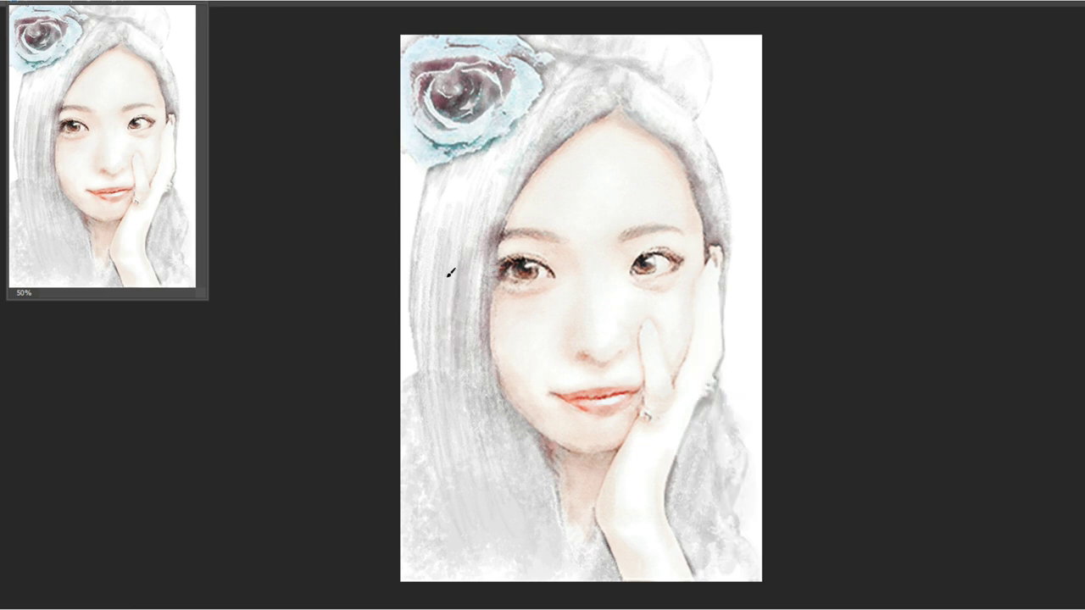
mouse_move(500, 436)
left_mouse_down()
mouse_move(449, 359)
mouse_move(512, 412)
mouse_move(448, 259)
mouse_move(484, 273)
mouse_move(440, 256)
mouse_move(429, 220)
left_mouse_up()
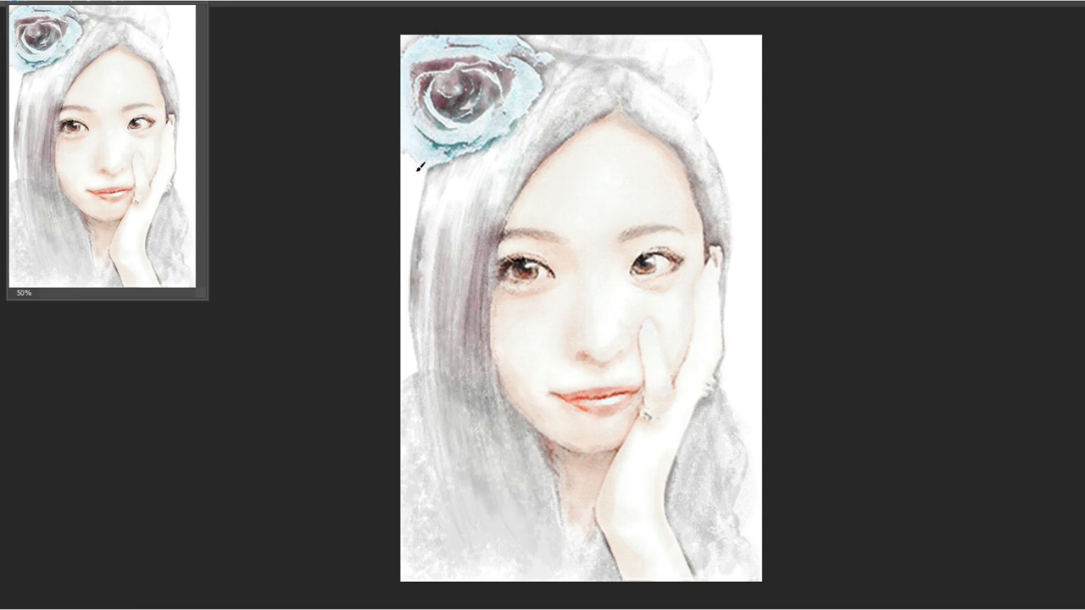
- Darken hair strands left of the face, at the top of the head and along the right edge
mouse_move(419, 167)
left_mouse_down()
mouse_move(467, 226)
mouse_move(438, 439)
mouse_move(529, 434)
mouse_move(501, 198)
left_mouse_up()
mouse_move(563, 102)
left_mouse_down()
mouse_move(559, 75)
mouse_move(574, 60)
mouse_move(603, 110)
mouse_move(624, 80)
mouse_move(610, 41)
left_mouse_up()
mouse_move(712, 140)
left_mouse_down()
mouse_move(744, 212)
mouse_move(727, 161)
left_mouse_up()
mouse_move(598, 10)
left_mouse_down()
mouse_move(632, 38)
mouse_move(534, 13)
left_mouse_up()
right_click(665, 55)
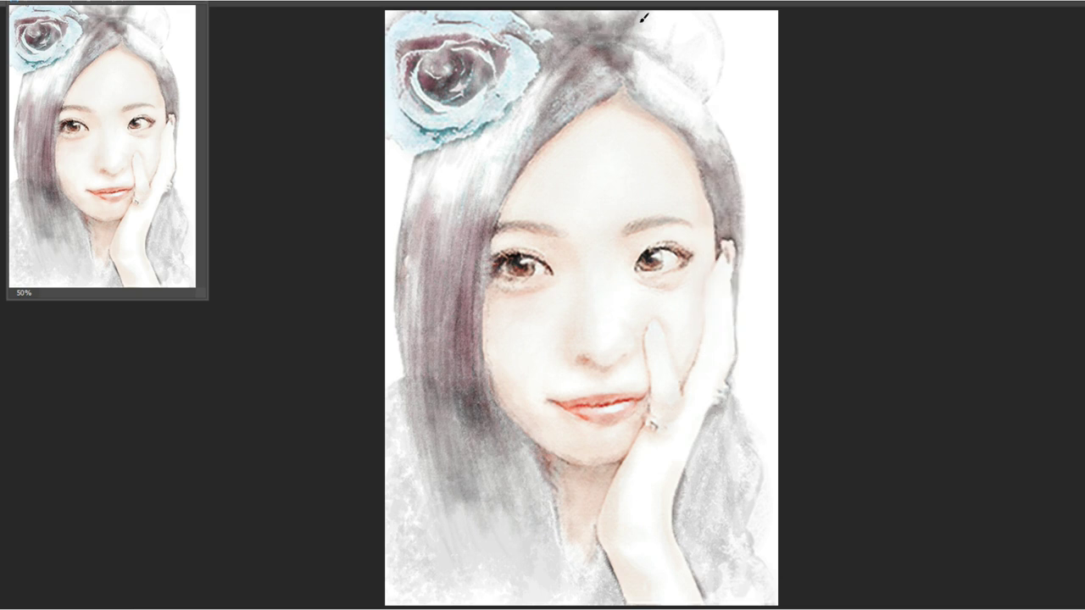
left_click_drag(641, 12, 676, 64)
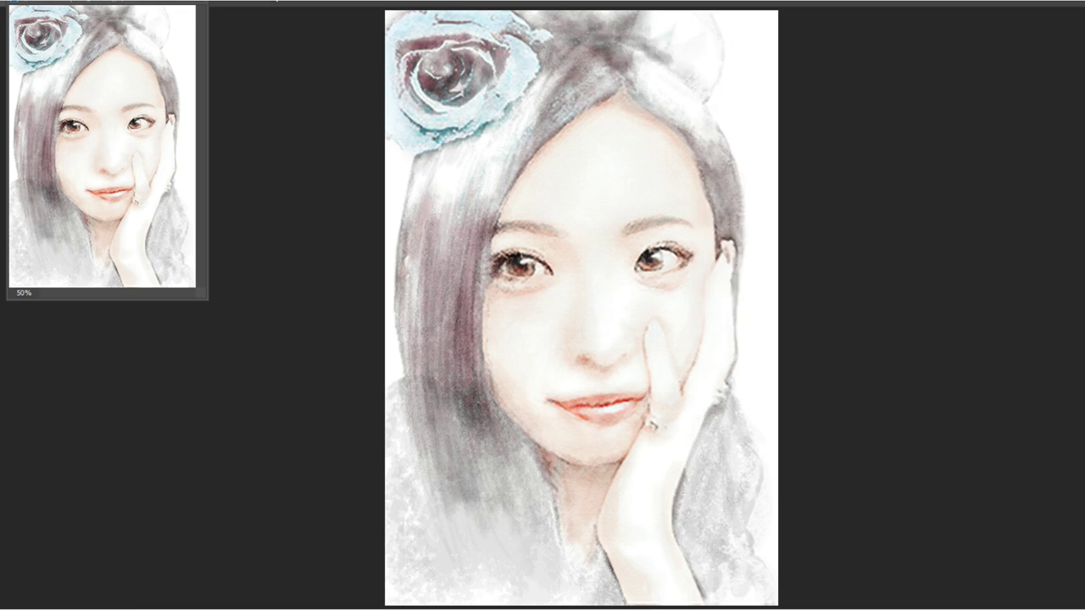
- Switch brush preset and shade the hair bun at the top of the head
right_click(717, 34)
scroll(854, 209, "down", 2)
double_click(780, 230)
right_click(694, 107)
mouse_move(672, 19)
left_mouse_down()
mouse_move(703, 56)
mouse_move(648, 26)
left_mouse_up()
mouse_move(534, 16)
left_mouse_down()
mouse_move(627, 24)
mouse_move(690, 105)
mouse_move(685, 39)
left_mouse_up()
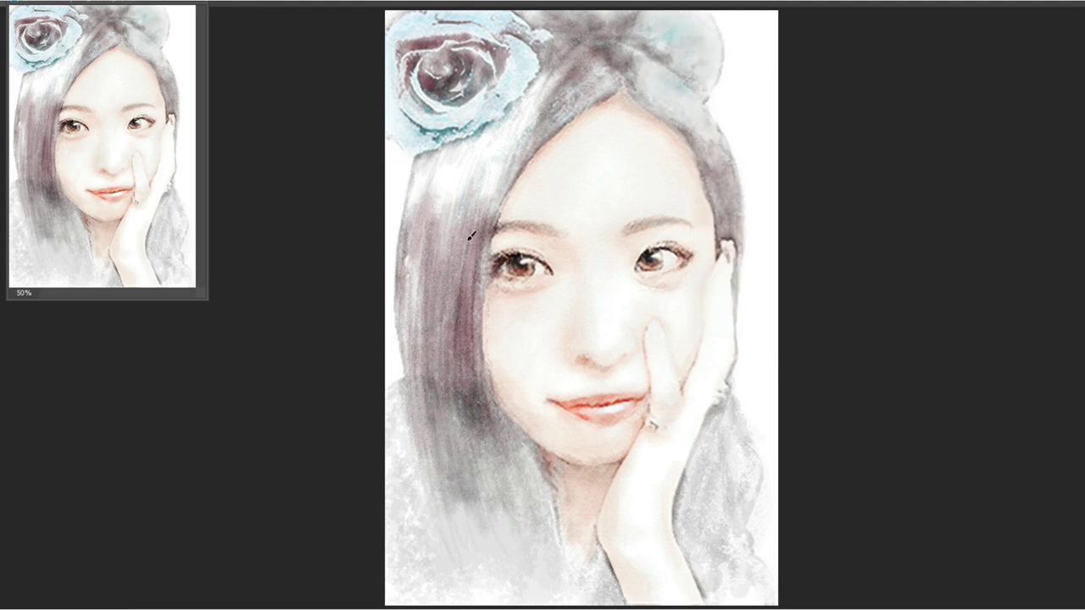
- Darken the hair beside the rose and deepen the left strands down past the chin
mouse_move(427, 159)
left_mouse_down()
mouse_move(509, 93)
mouse_move(594, 97)
left_mouse_up()
left_click_drag(415, 212, 470, 157)
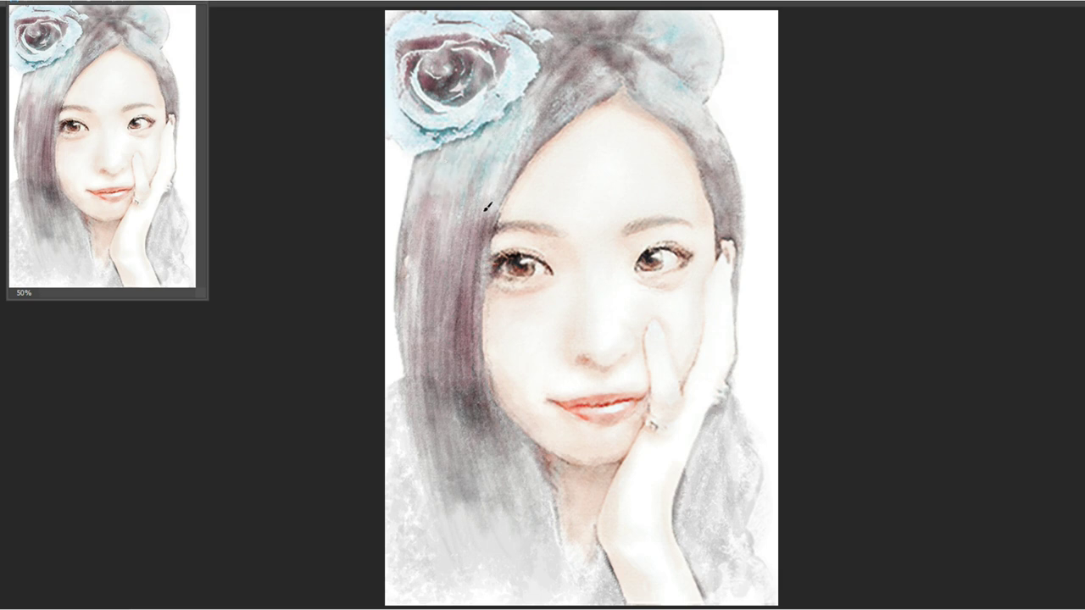
left_click_drag(491, 213, 500, 177)
left_click_drag(584, 91, 609, 44)
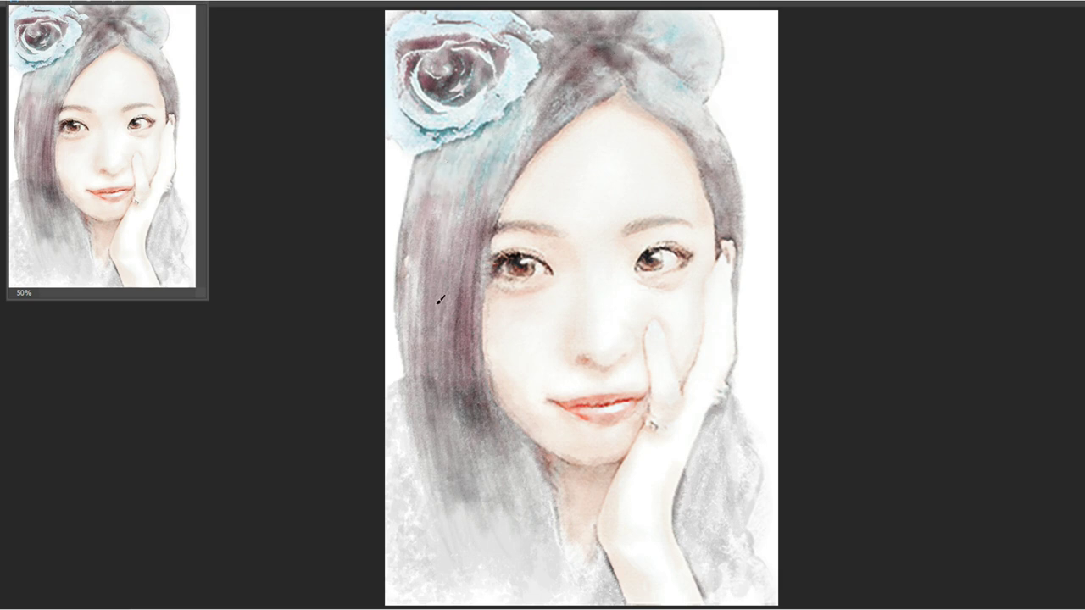
mouse_move(440, 300)
left_mouse_down()
mouse_move(492, 178)
mouse_move(485, 155)
mouse_move(472, 381)
left_mouse_up()
mouse_move(480, 314)
left_mouse_down()
mouse_move(533, 452)
mouse_move(496, 543)
left_mouse_up()
left_click_drag(453, 197, 437, 394)
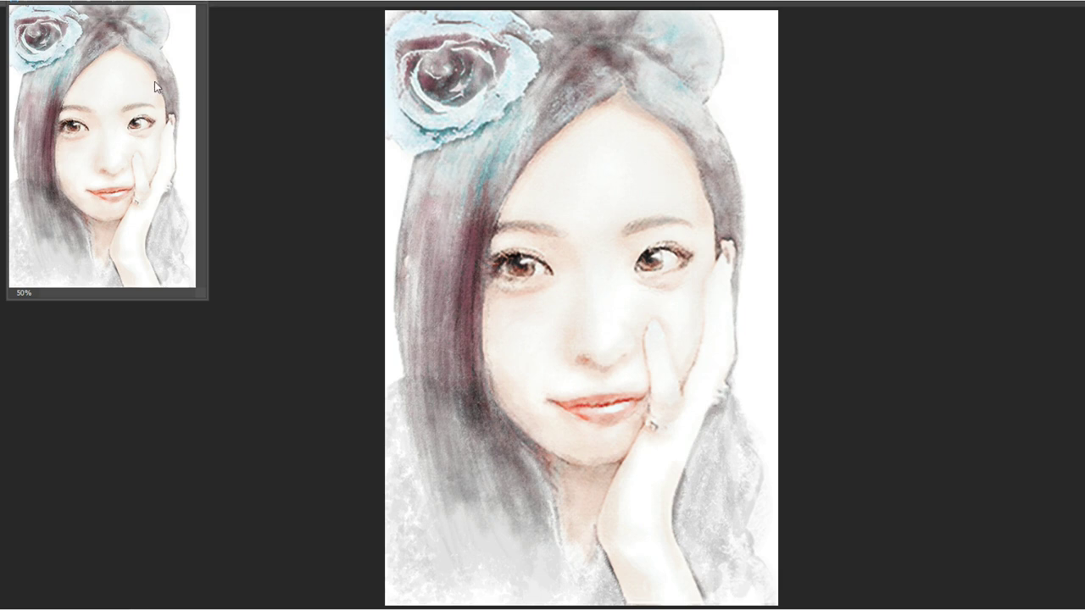
- Resize the brush and darken the hair at top left and along the right edge
right_click(599, 241)
mouse_move(508, 199)
left_mouse_down()
mouse_move(517, 157)
mouse_move(557, 121)
left_mouse_up()
left_click_drag(693, 151, 723, 242)
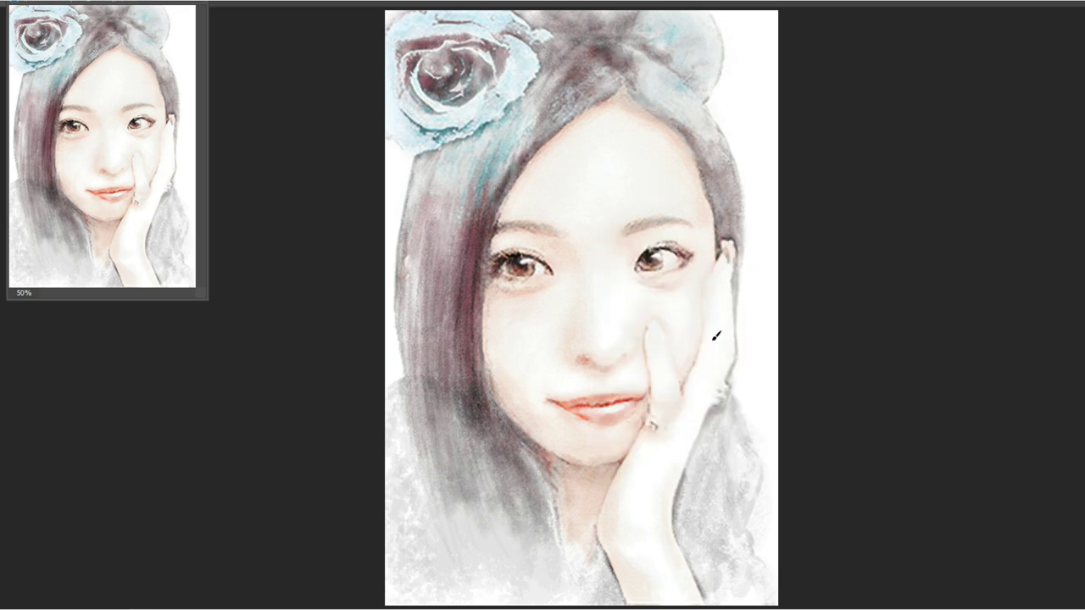
- Resize the pencil brush and darken the hair right of and below the hand
right_click(713, 383)
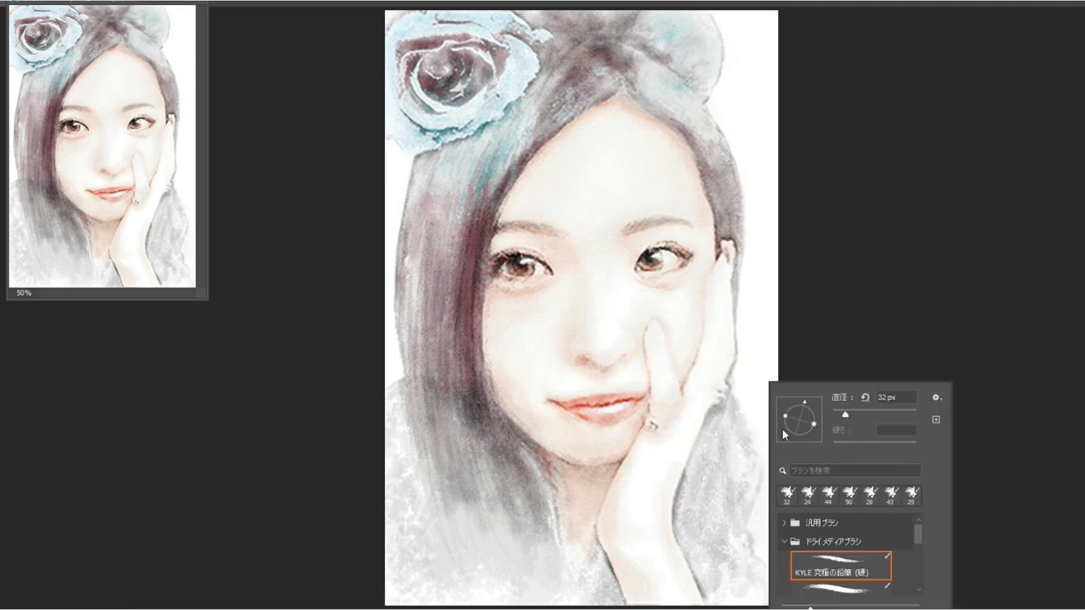
left_click_drag(716, 415, 727, 508)
left_click_drag(708, 441, 721, 492)
mouse_move(712, 415)
left_mouse_down()
mouse_move(738, 486)
mouse_move(744, 412)
mouse_move(723, 454)
left_mouse_up()
left_click_drag(745, 399, 739, 474)
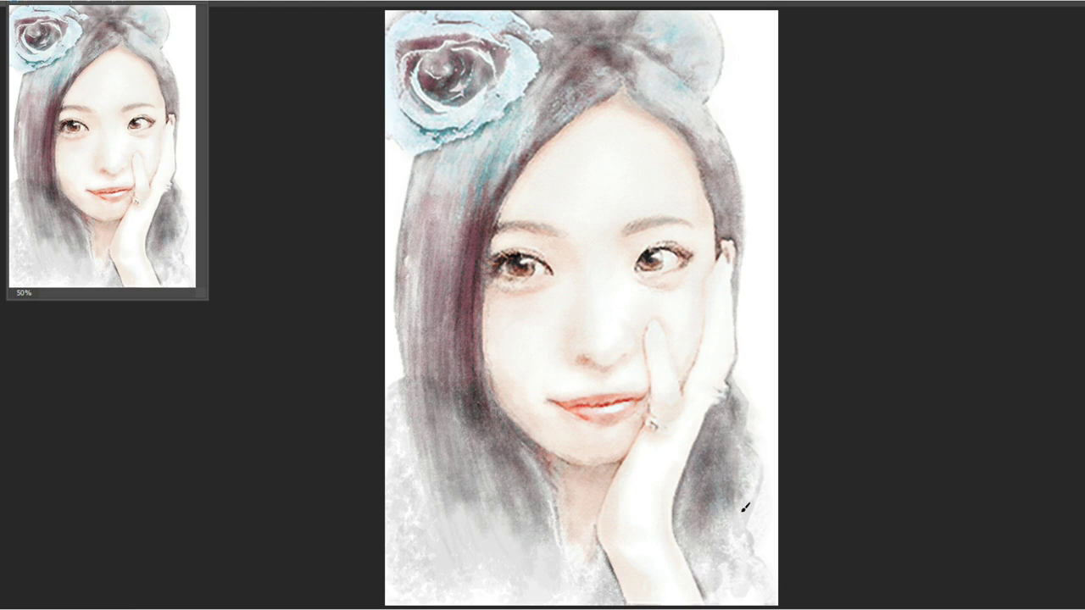
mouse_move(678, 432)
left_mouse_down()
mouse_move(726, 562)
mouse_move(691, 576)
left_mouse_up()
left_click_drag(678, 526, 720, 584)
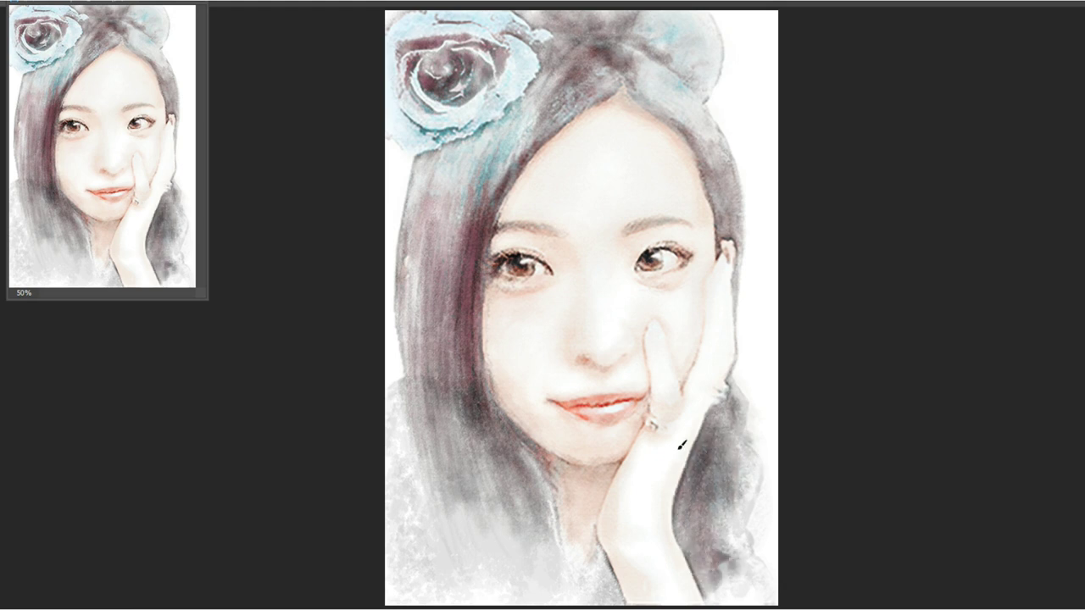
- Darken the lower neck and add a thin dark stroke in the lower-left hair
right_click(586, 506)
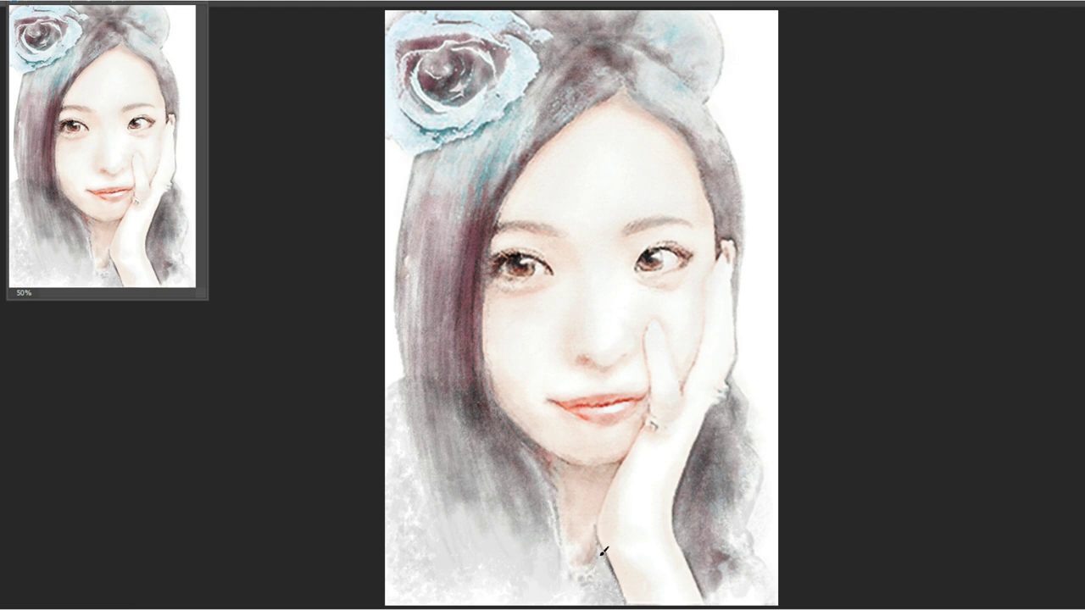
mouse_move(605, 551)
left_mouse_down()
mouse_move(625, 596)
mouse_move(594, 600)
left_mouse_up()
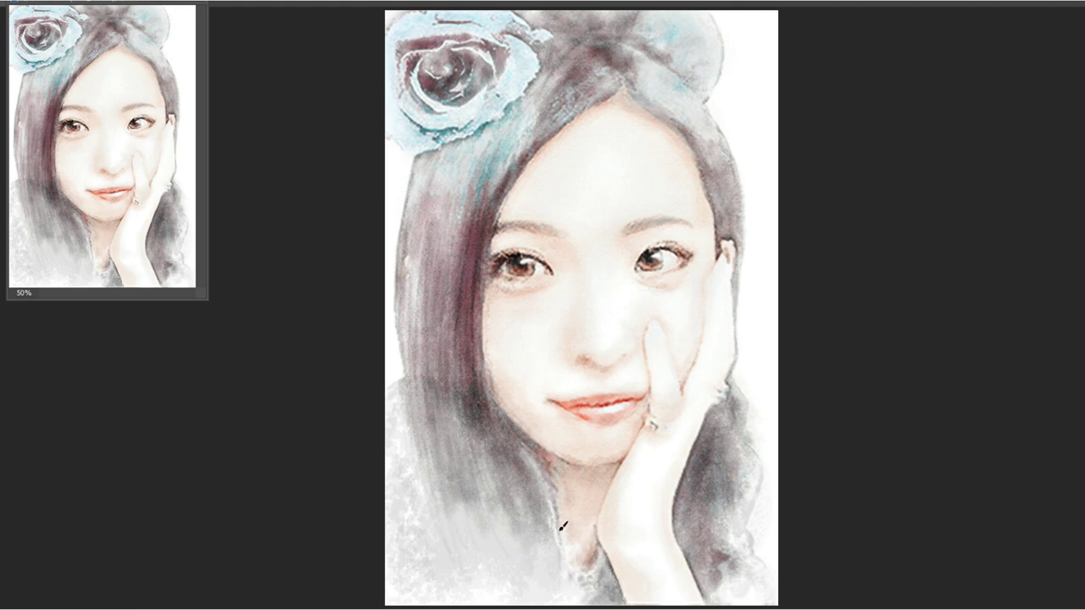
right_click(508, 516)
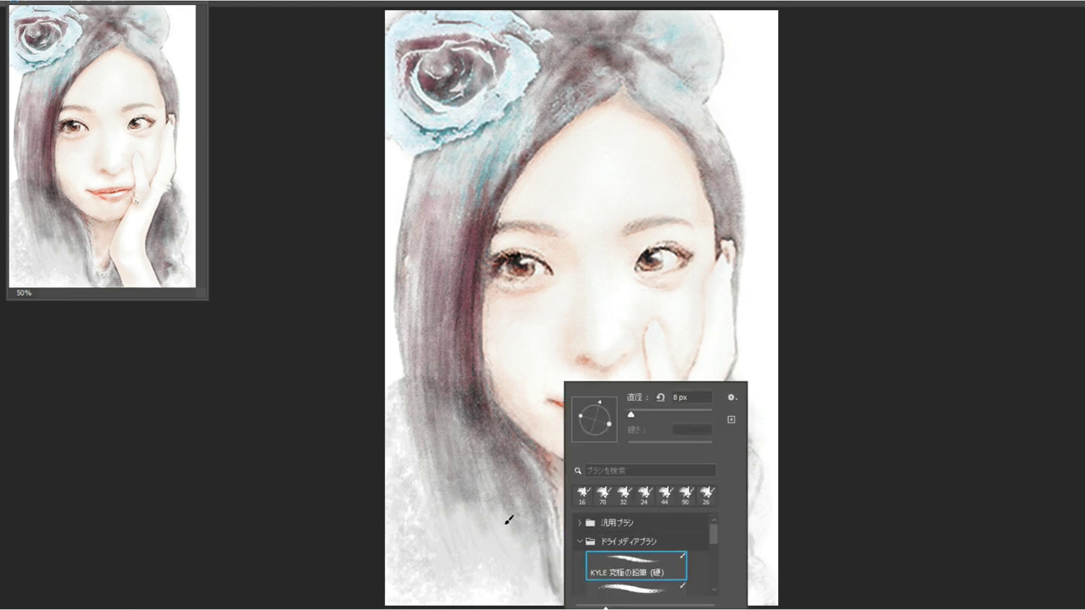
left_click_drag(535, 528, 534, 581)
- Darken the lower-left hair with long strokes, undoing the last one
right_click(561, 451)
right_click(545, 559)
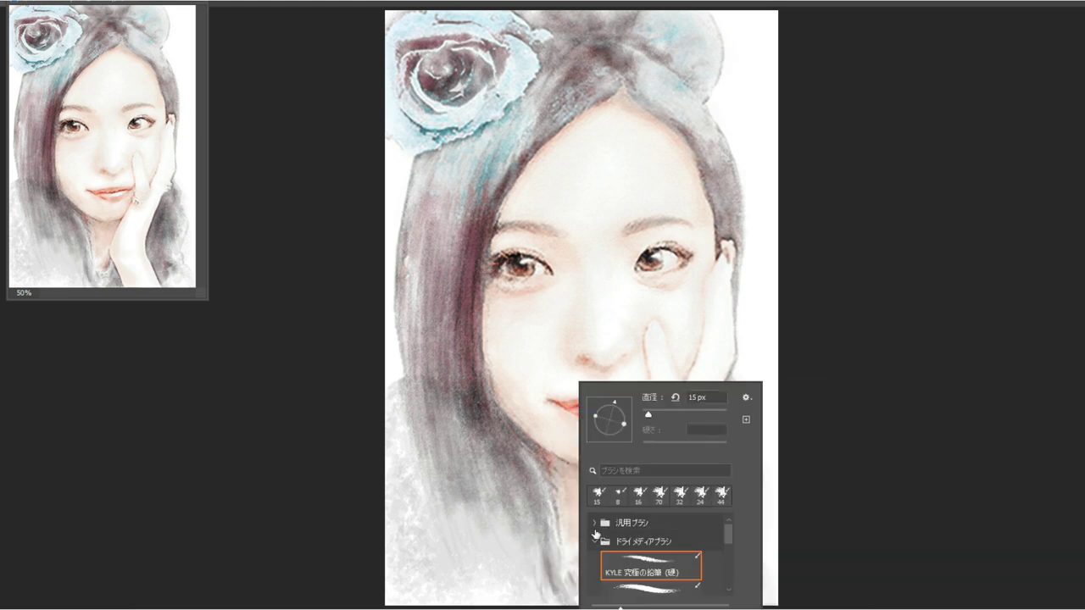
left_click(570, 513)
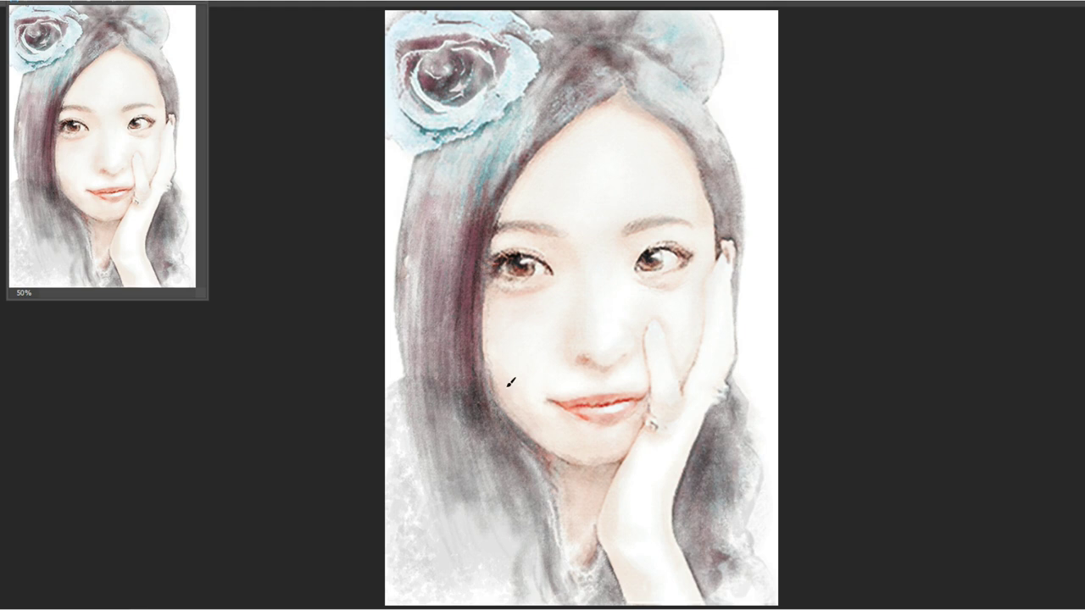
left_click_drag(511, 382, 477, 582)
left_click_drag(483, 407, 508, 576)
right_click(534, 509)
left_click(630, 411)
mouse_move(462, 356)
left_mouse_down()
mouse_move(453, 453)
mouse_move(508, 602)
left_mouse_up()
left_click_drag(475, 292, 424, 602)
left_click_drag(424, 419, 526, 606)
left_click_drag(475, 517, 538, 600)
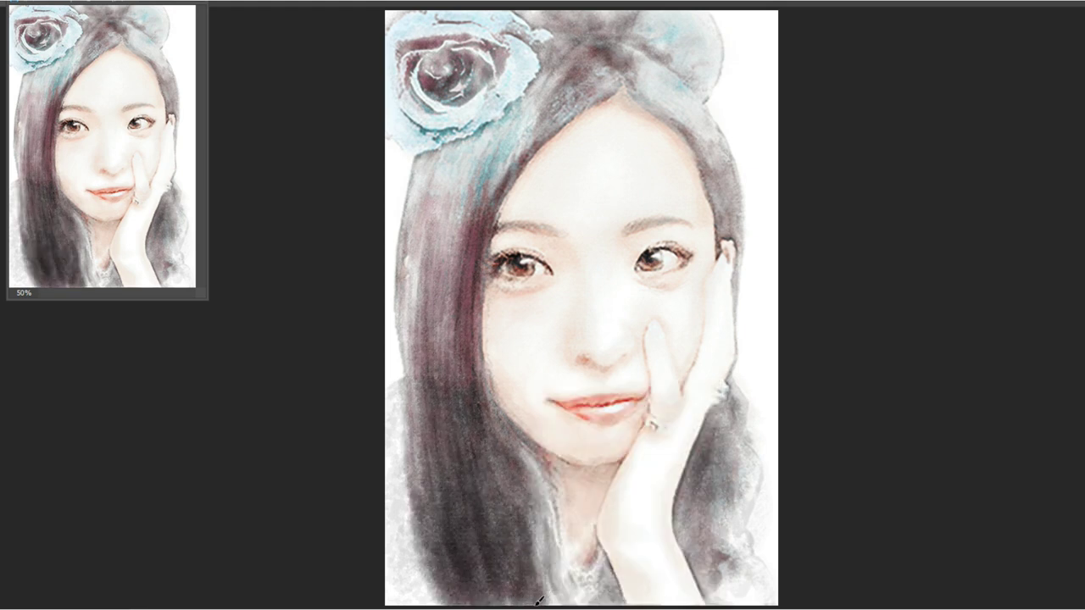
key("ctrl+z")
key("ctrl+z")
key("ctrl+z")
- Add more dark strokes to the lower-left hair and the hair near the chin
left_click_drag(508, 556, 551, 602)
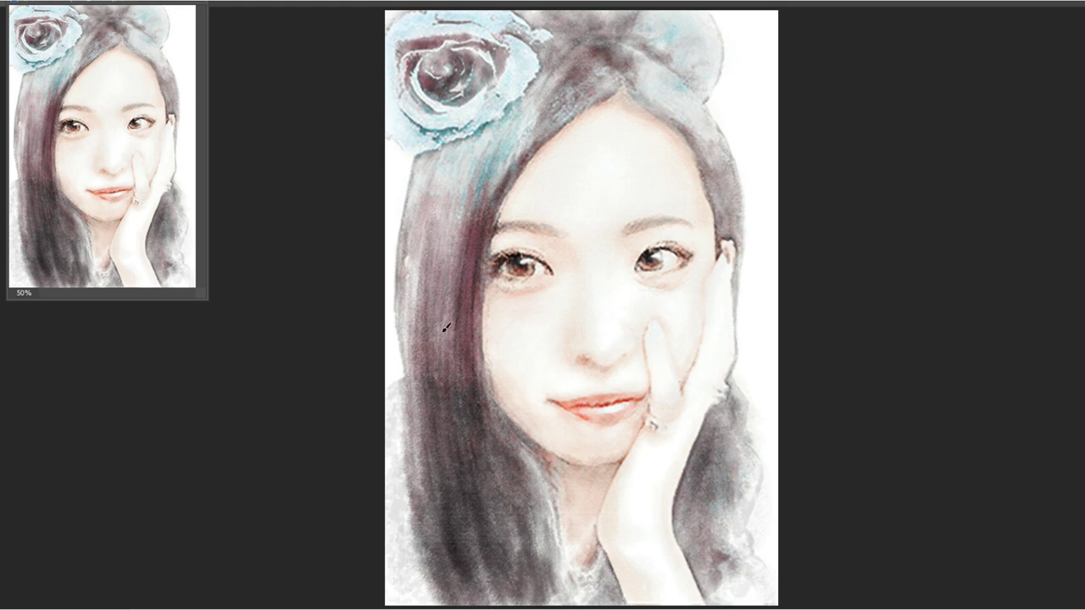
left_click_drag(446, 329, 462, 407)
left_click_drag(475, 305, 517, 475)
left_click_drag(399, 381, 424, 458)
mouse_move(415, 560)
left_mouse_down()
mouse_move(408, 424)
mouse_move(390, 567)
mouse_move(491, 602)
left_mouse_up()
right_click(446, 424)
right_click(567, 424)
mouse_move(389, 491)
left_mouse_down()
mouse_move(415, 413)
mouse_move(399, 576)
mouse_move(382, 552)
mouse_move(413, 437)
mouse_move(423, 594)
mouse_move(424, 466)
left_mouse_up()
left_click_drag(415, 398, 407, 301)
mouse_move(509, 602)
left_mouse_down()
mouse_move(540, 531)
mouse_move(609, 553)
left_mouse_up()
scroll(641, 374, "up", 2)
- Darken the hair along the right side of the face and the left face edge
right_click(549, 261)
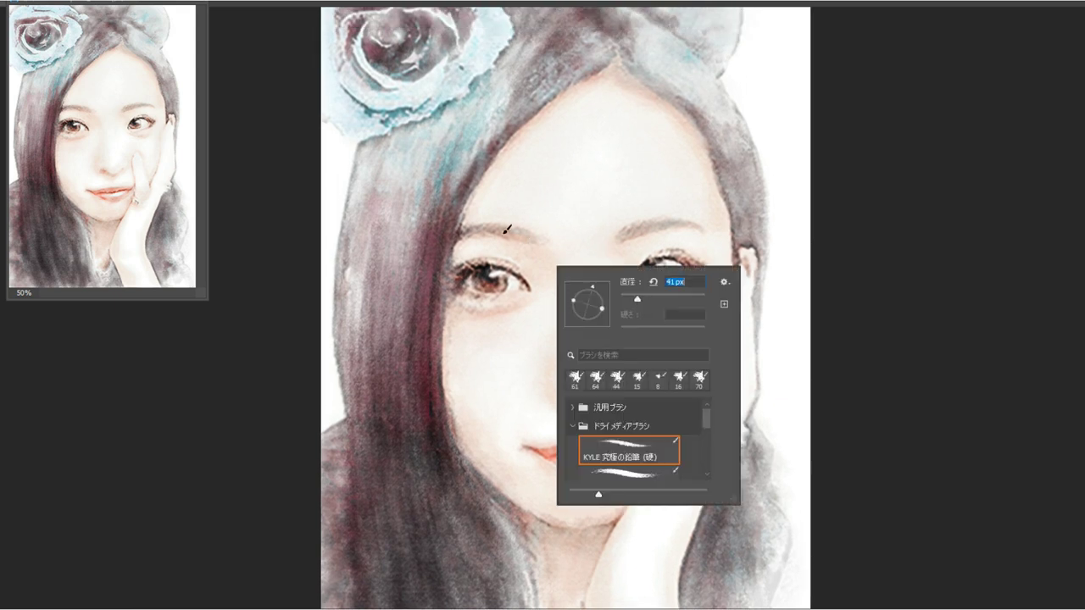
key("Escape")
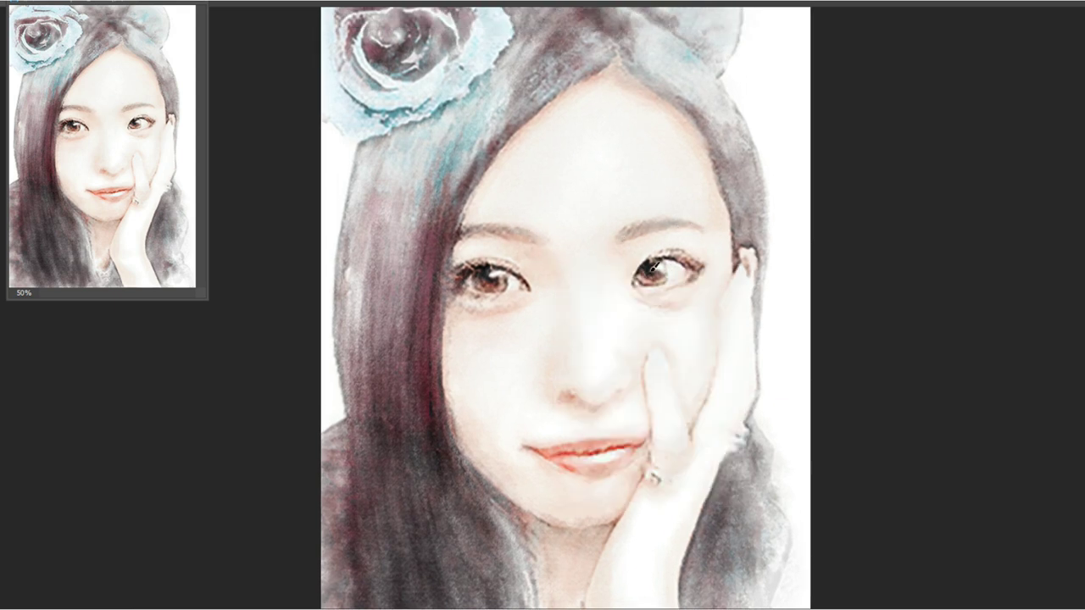
mouse_move(716, 127)
left_mouse_down()
mouse_move(758, 223)
mouse_move(756, 423)
mouse_move(727, 506)
mouse_move(746, 593)
left_mouse_up()
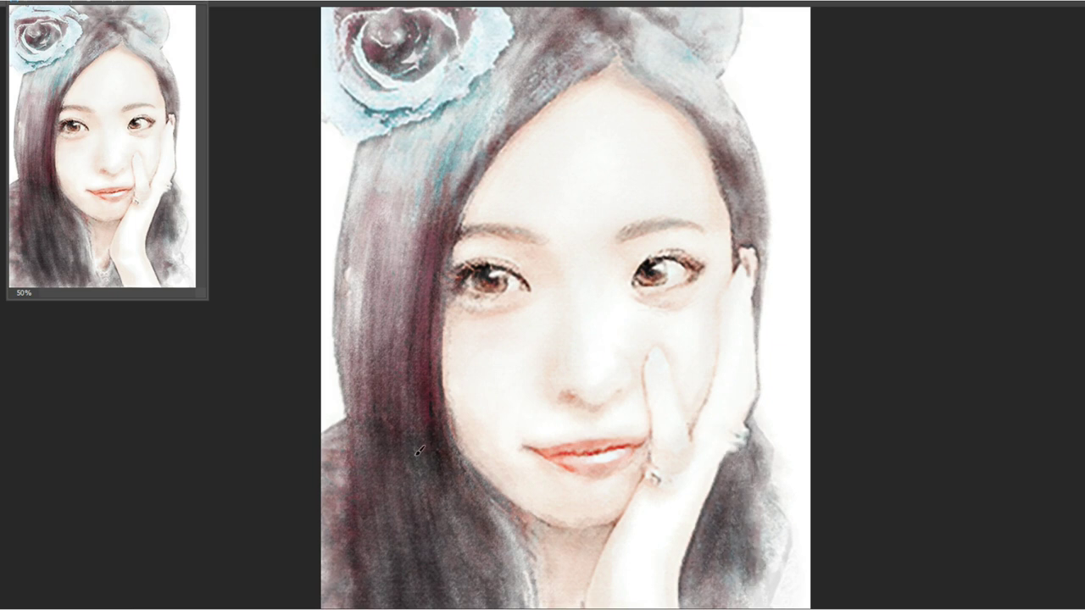
right_click(463, 360)
key("Escape")
left_click_drag(448, 401, 441, 339)
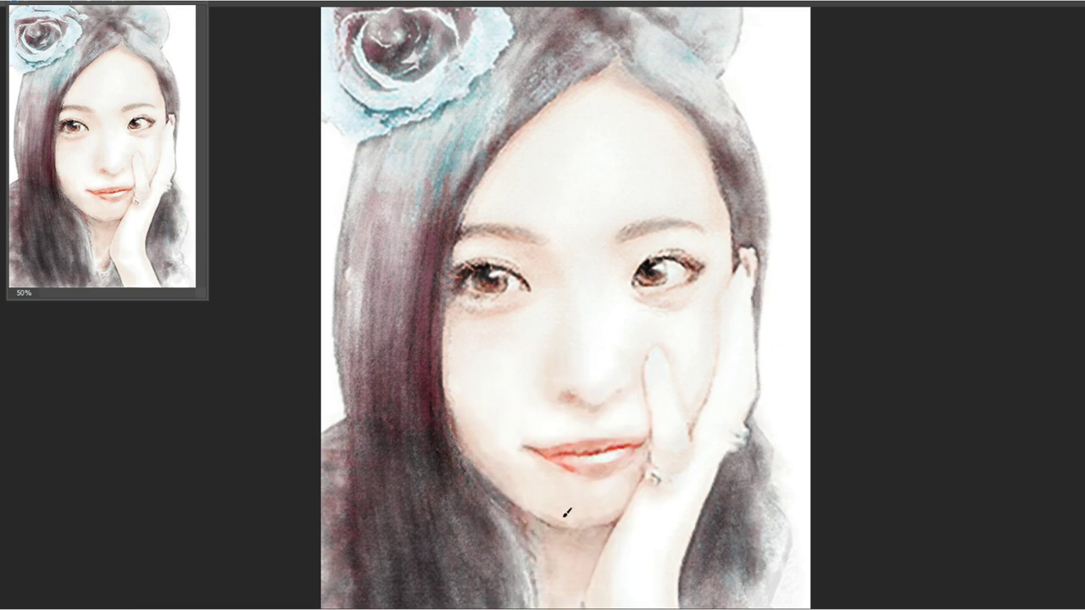
- Resize the brush and paint long dark strokes down the hair on the left
scroll(578, 532, "down", 2)
scroll(578, 532, "down", 1)
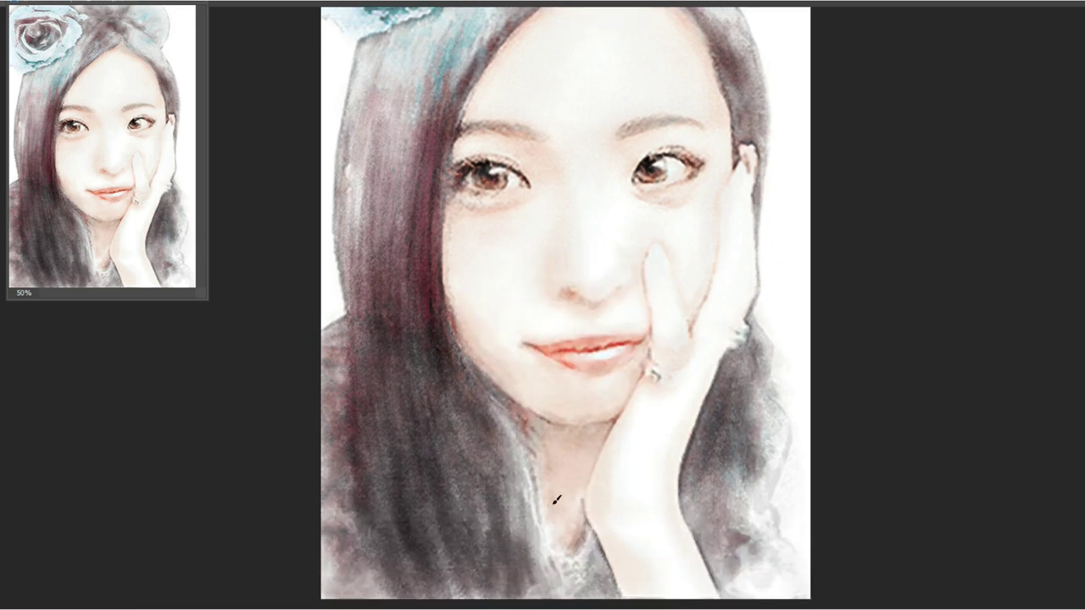
right_click(613, 355)
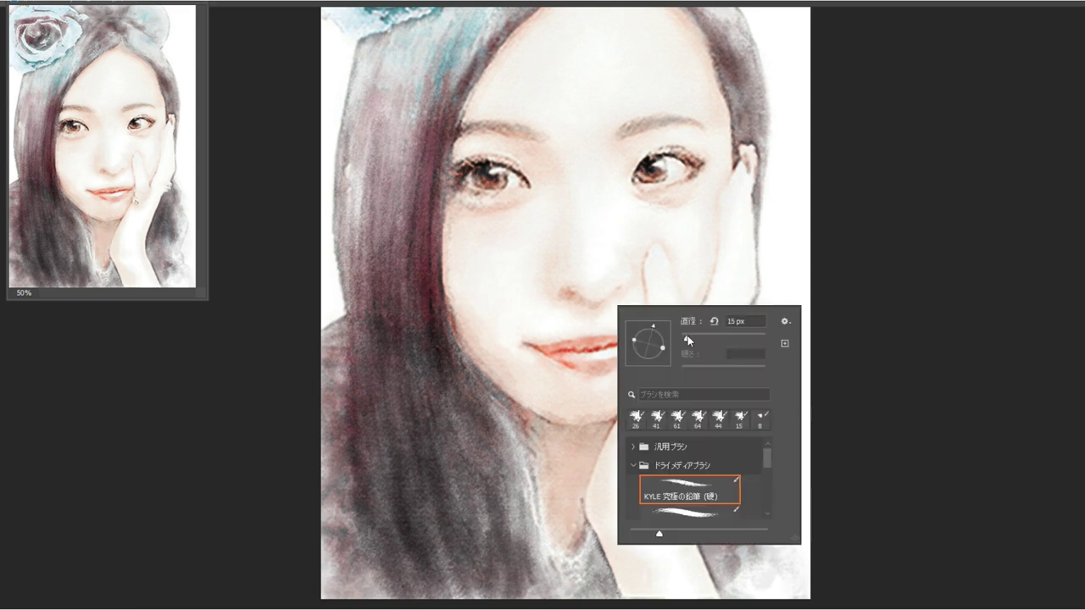
key("Escape")
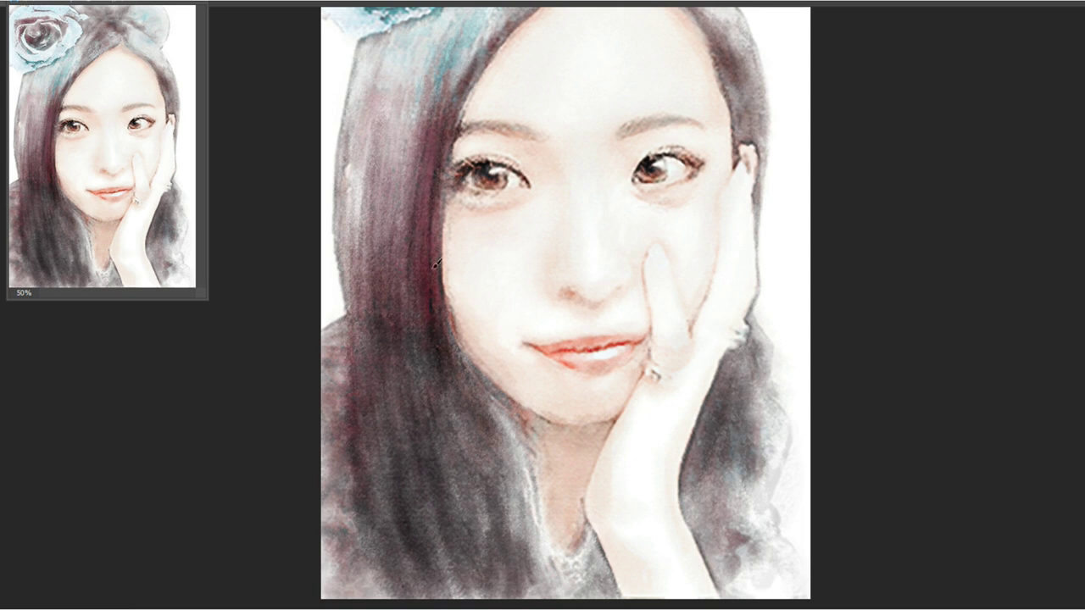
left_click_drag(405, 153, 386, 245)
left_click_drag(391, 96, 365, 312)
left_click_drag(355, 163, 352, 373)
left_click_drag(439, 436, 451, 508)
left_click_drag(504, 402, 509, 512)
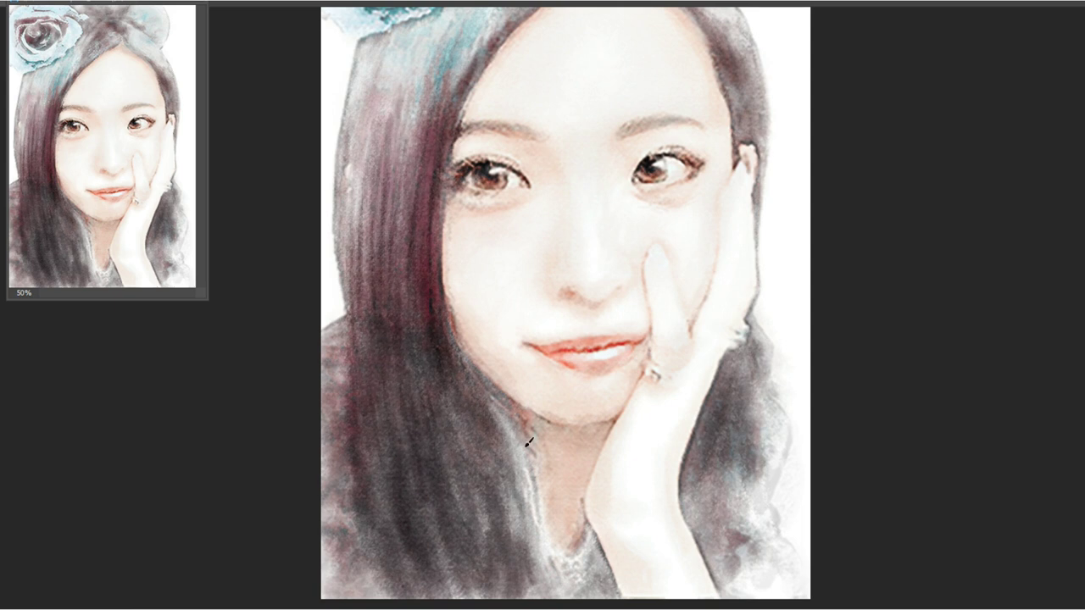
- Darken the hair and neck below the chin and the clothing near the bottom
left_click_drag(527, 441, 517, 530)
left_click_drag(492, 398, 525, 525)
mouse_move(534, 479)
left_mouse_down()
mouse_move(564, 593)
mouse_move(543, 597)
mouse_move(545, 512)
mouse_move(569, 550)
mouse_move(603, 560)
mouse_move(577, 577)
left_mouse_up()
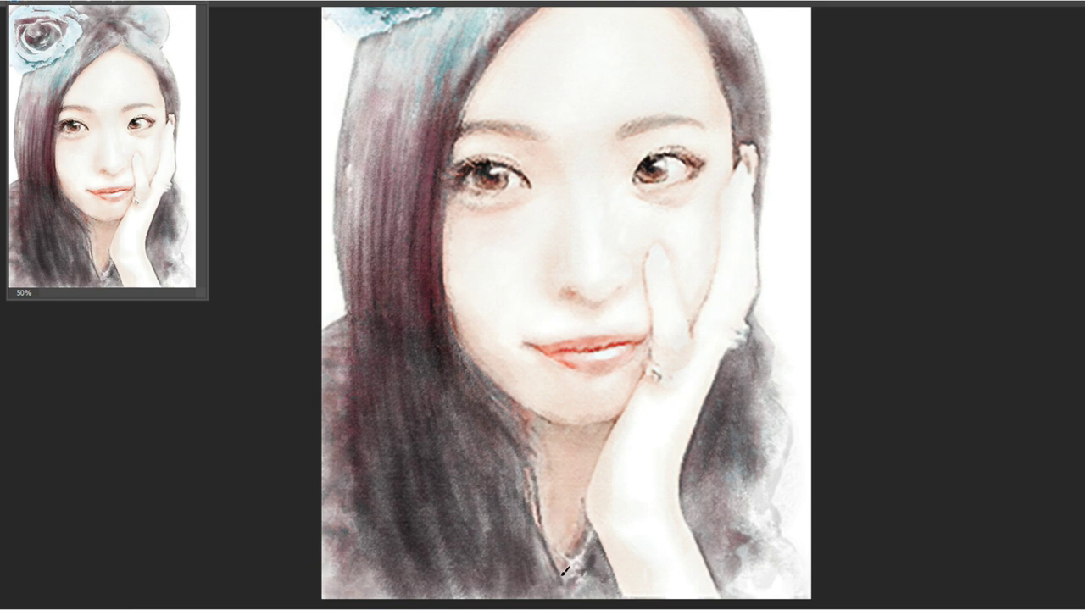
mouse_move(577, 530)
left_mouse_down()
mouse_move(594, 592)
mouse_move(604, 570)
left_mouse_up()
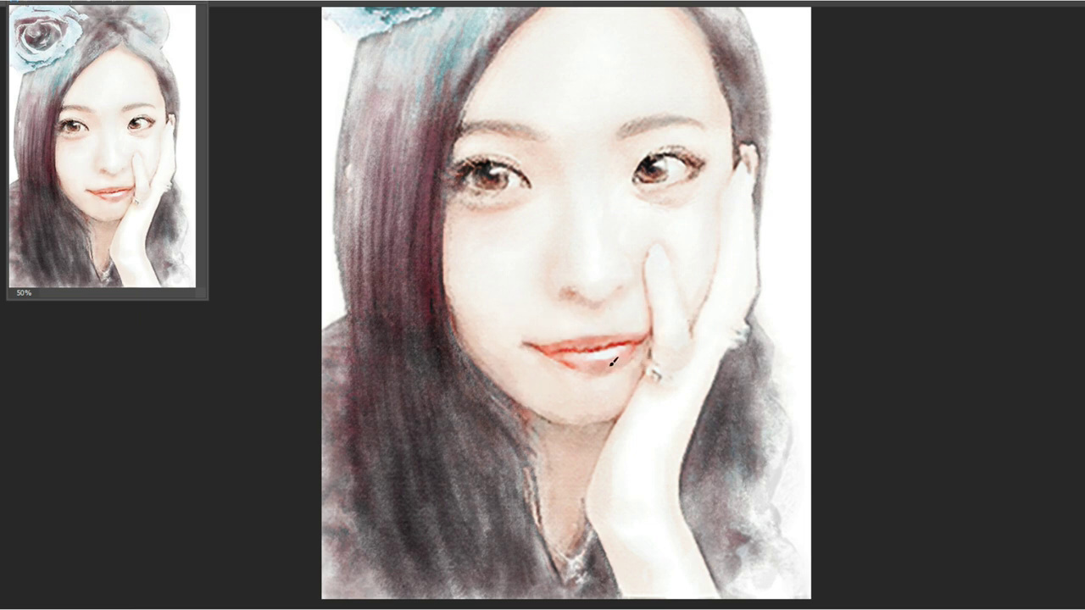
- Darken the inside of the blue rose, the top hair and the right bear ear
scroll(403, 93, "up", 5)
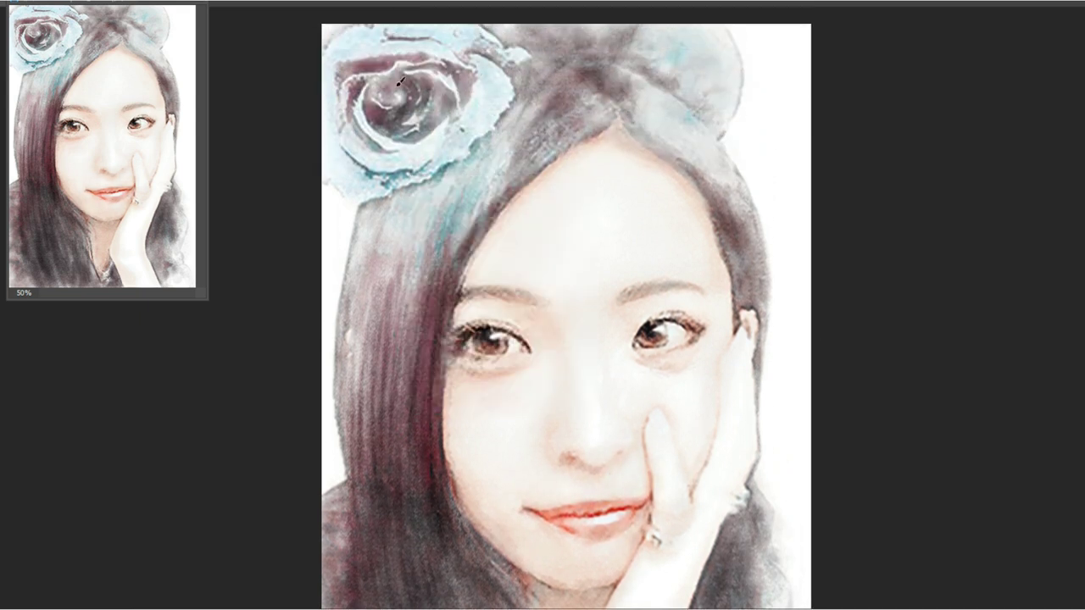
mouse_move(403, 93)
left_mouse_down()
mouse_move(468, 95)
mouse_move(390, 199)
mouse_move(483, 140)
mouse_move(463, 49)
left_mouse_up()
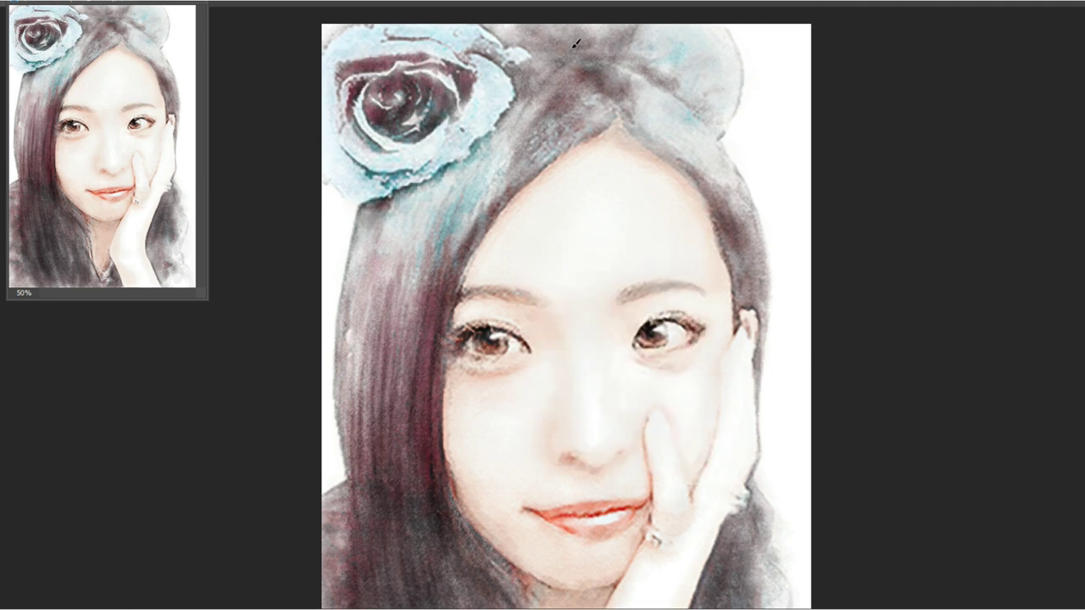
mouse_move(575, 43)
left_mouse_down()
mouse_move(501, 27)
mouse_move(519, 15)
mouse_move(663, 34)
mouse_move(690, 72)
mouse_move(712, 53)
mouse_move(738, 63)
mouse_move(710, 92)
left_mouse_up()
right_click(700, 146)
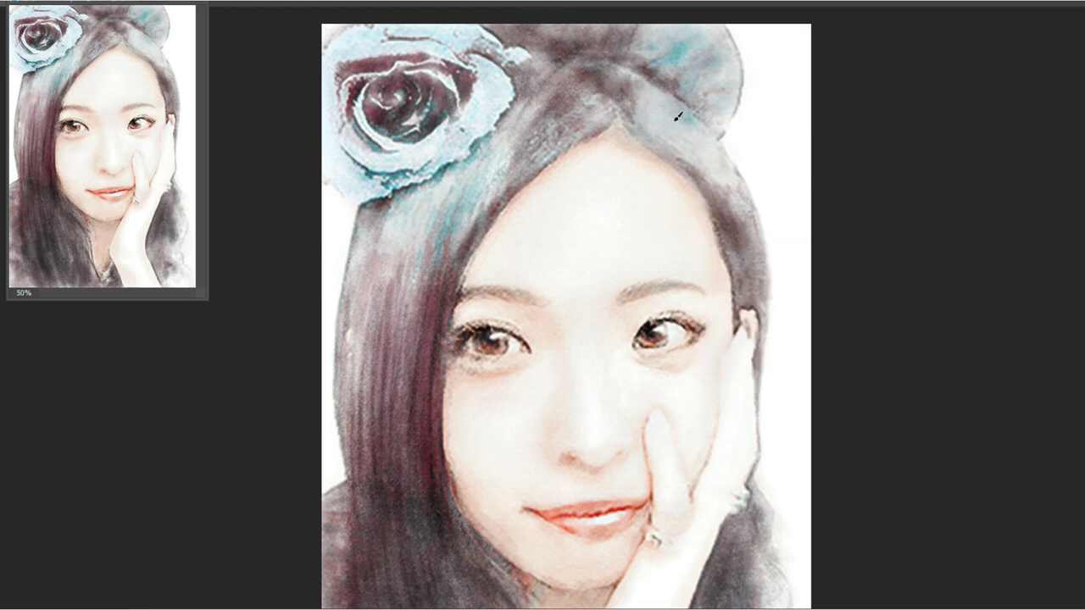
mouse_move(721, 182)
left_mouse_down()
mouse_move(644, 73)
mouse_move(729, 64)
mouse_move(712, 127)
mouse_move(737, 195)
left_mouse_up()
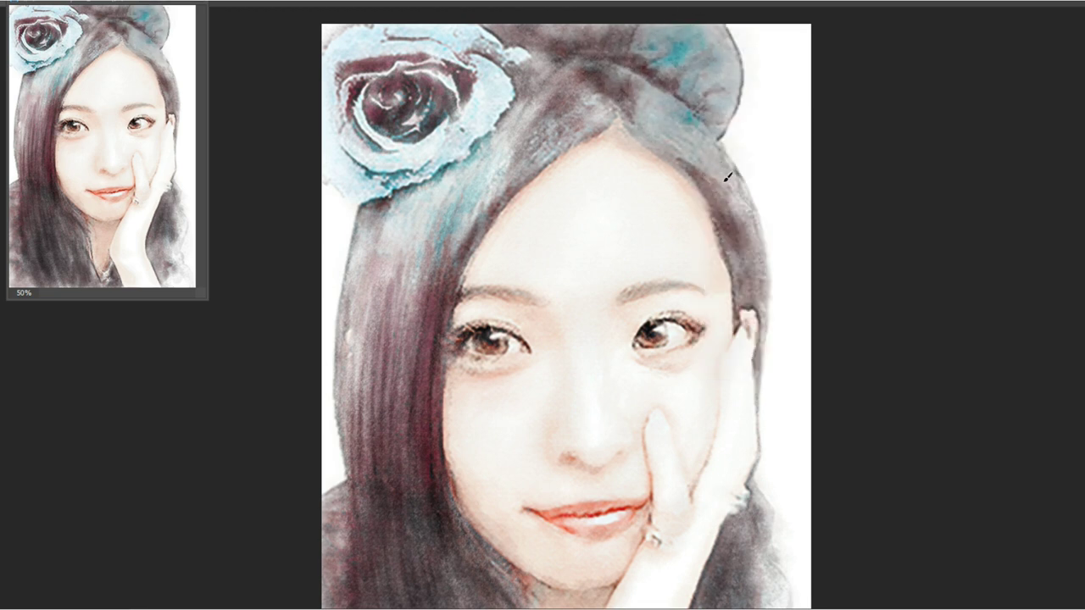
mouse_move(577, 110)
left_mouse_down()
mouse_move(526, 161)
mouse_move(500, 170)
mouse_move(441, 250)
mouse_move(359, 249)
mouse_move(407, 38)
left_mouse_up()
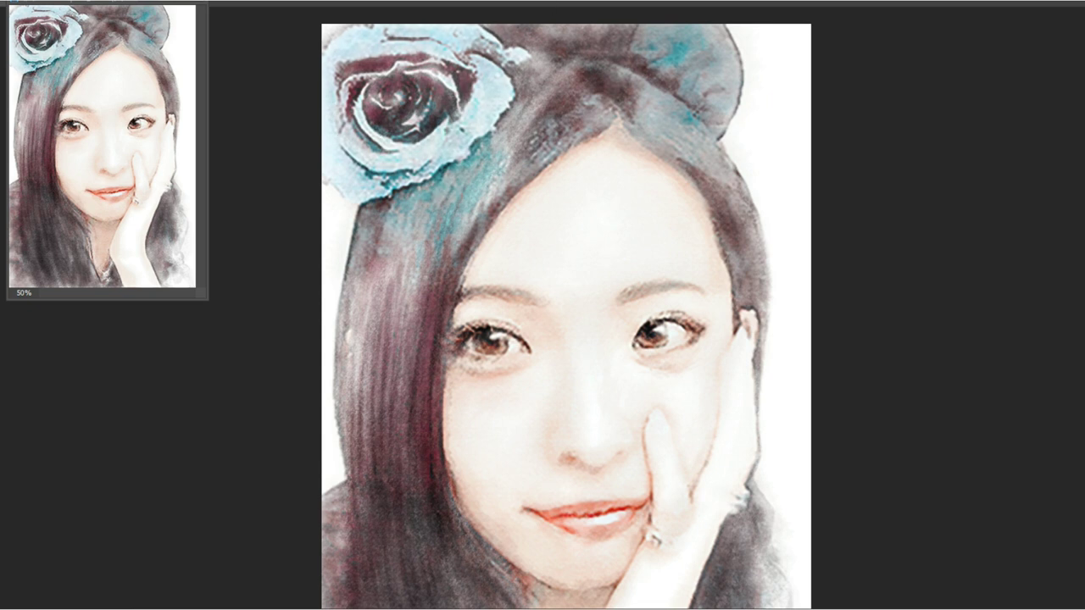
- Darken the hair left of the face, around the parting, top-right, and right of the hand
right_click(454, 208)
mouse_move(373, 255)
left_mouse_down()
mouse_move(398, 390)
mouse_move(449, 221)
mouse_move(534, 125)
mouse_move(577, 99)
mouse_move(540, 123)
left_mouse_up()
left_click_drag(644, 131, 653, 80)
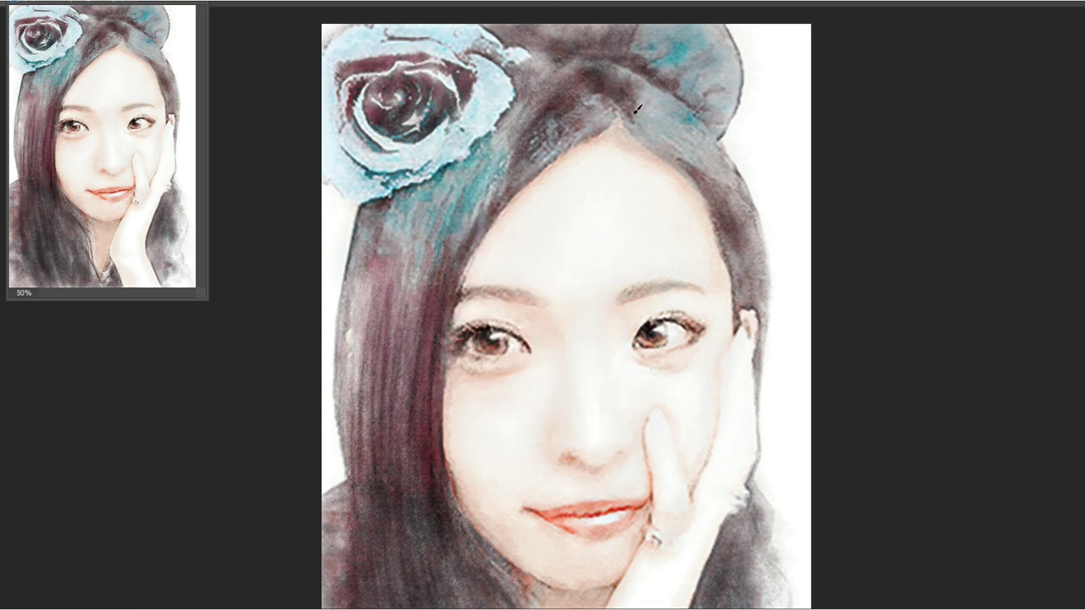
left_click_drag(750, 238, 760, 315)
right_click(750, 321)
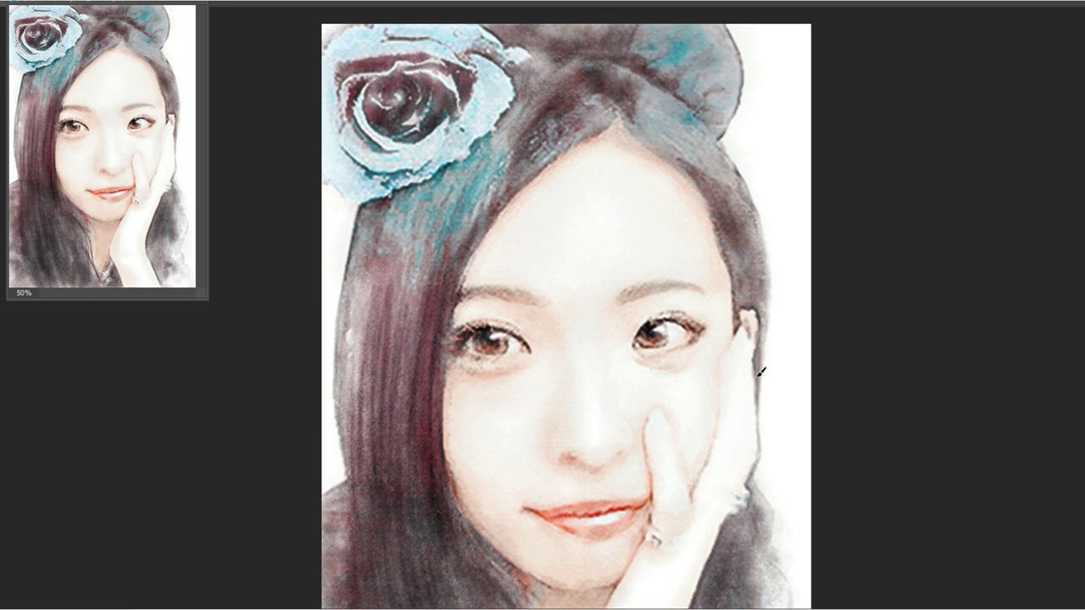
left_click_drag(760, 370, 716, 577)
- Darken the long hair strands left of the face down to the lower-left hair
scroll(566, 339, "down", 3)
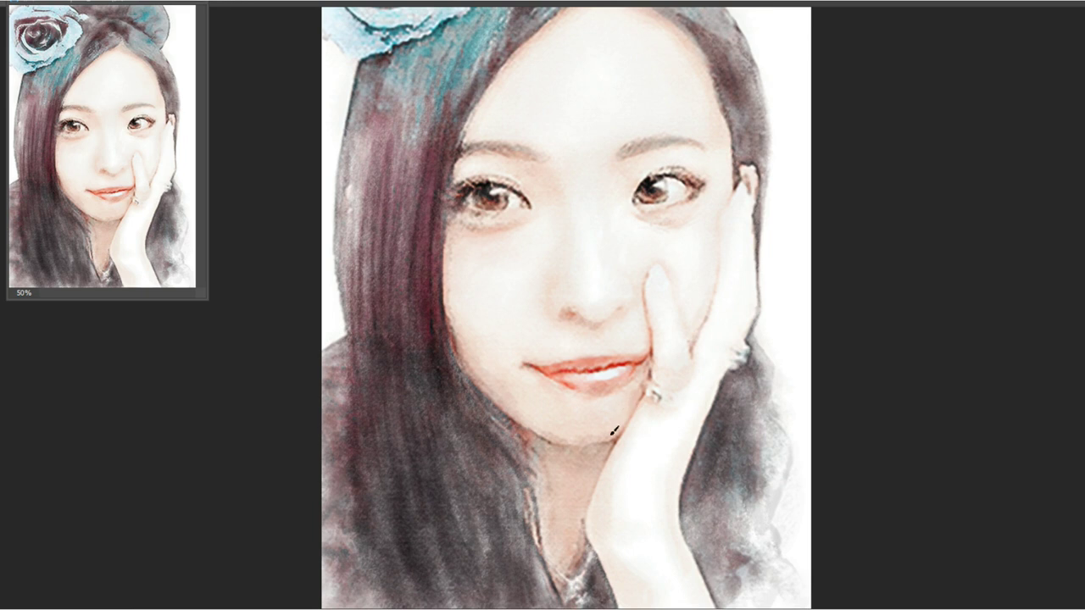
left_click_drag(361, 128, 361, 182)
mouse_move(356, 102)
left_mouse_down()
mouse_move(360, 246)
mouse_move(352, 242)
left_mouse_up()
mouse_move(348, 326)
left_mouse_down()
mouse_move(354, 214)
mouse_move(398, 322)
left_mouse_up()
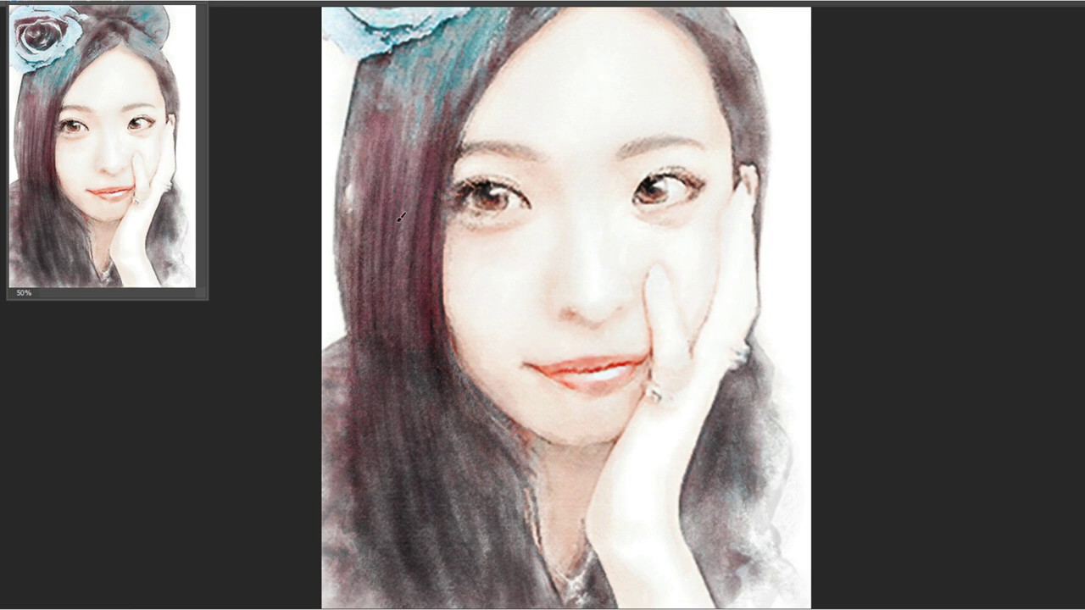
mouse_move(394, 127)
left_mouse_down()
mouse_move(424, 322)
mouse_move(381, 534)
left_mouse_up()
left_click_drag(386, 449, 390, 606)
left_click_drag(500, 398, 487, 438)
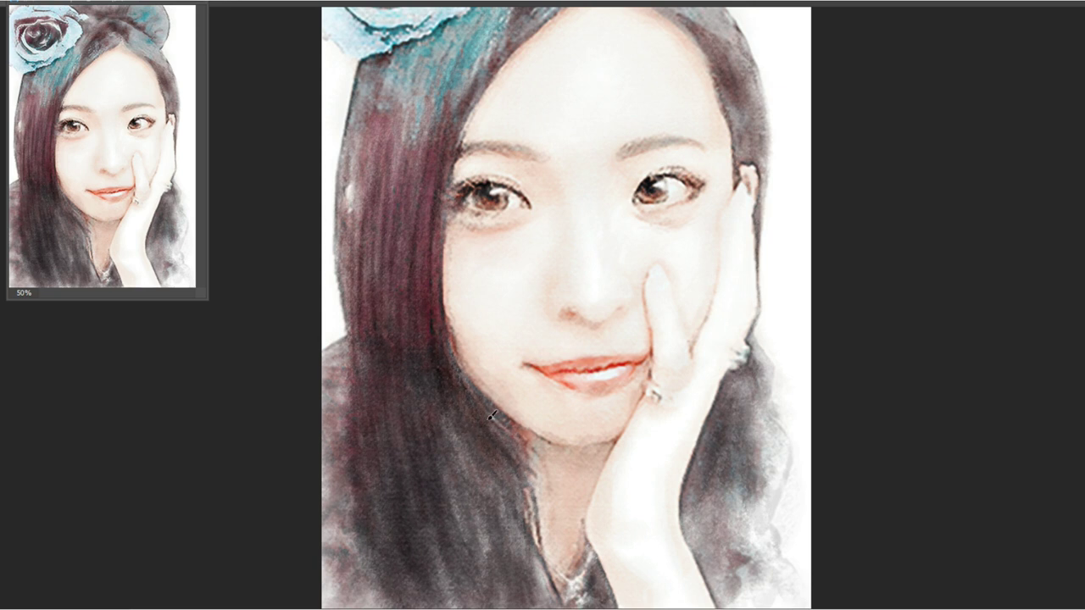
- Add dark strokes across the lower hair, left strands, top hair and near the hand
right_click(488, 382)
key("Return")
left_click_drag(440, 508, 449, 606)
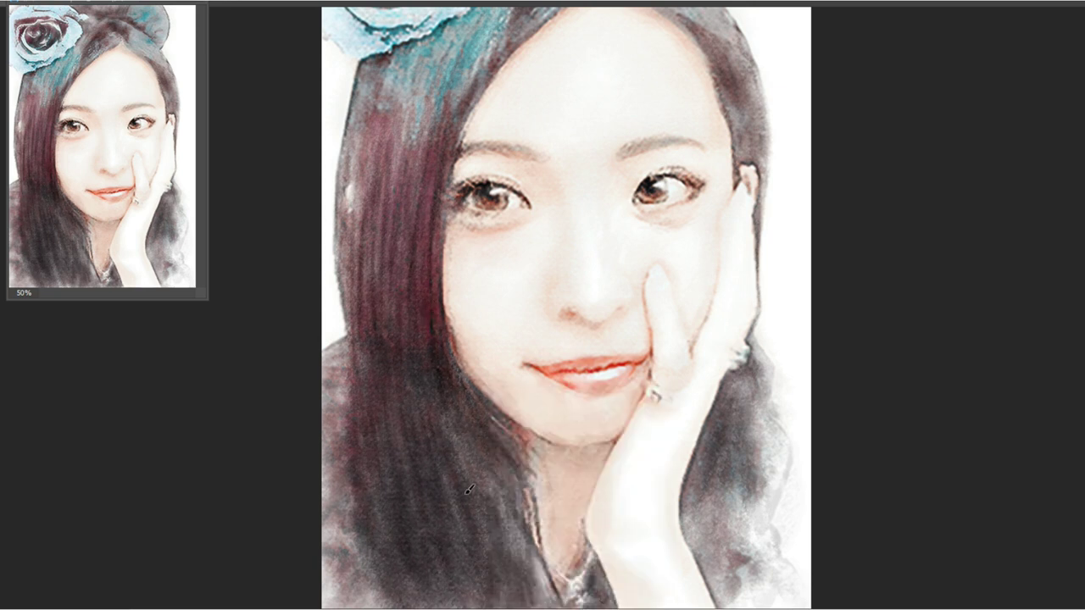
left_click_drag(509, 433, 526, 593)
left_click_drag(500, 411, 508, 517)
left_click_drag(462, 347, 466, 390)
left_click_drag(361, 110, 373, 259)
left_click_drag(382, 171, 407, 237)
left_click_drag(448, 60, 416, 170)
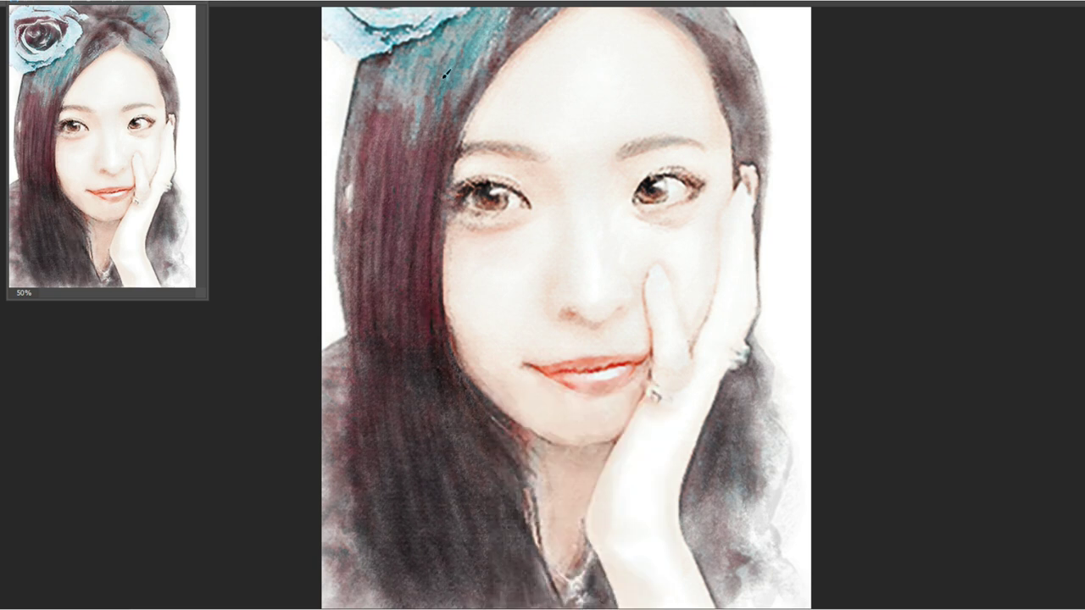
left_click_drag(454, 38, 424, 204)
left_click_drag(504, 17, 471, 98)
mouse_move(704, 487)
left_mouse_down()
mouse_move(691, 559)
mouse_move(712, 568)
mouse_move(734, 540)
mouse_move(734, 503)
mouse_move(703, 449)
left_mouse_up()
- Darken the lower-right hair beside the hand with several downward strokes
mouse_move(746, 512)
left_mouse_down()
mouse_move(753, 488)
mouse_move(767, 538)
left_mouse_up()
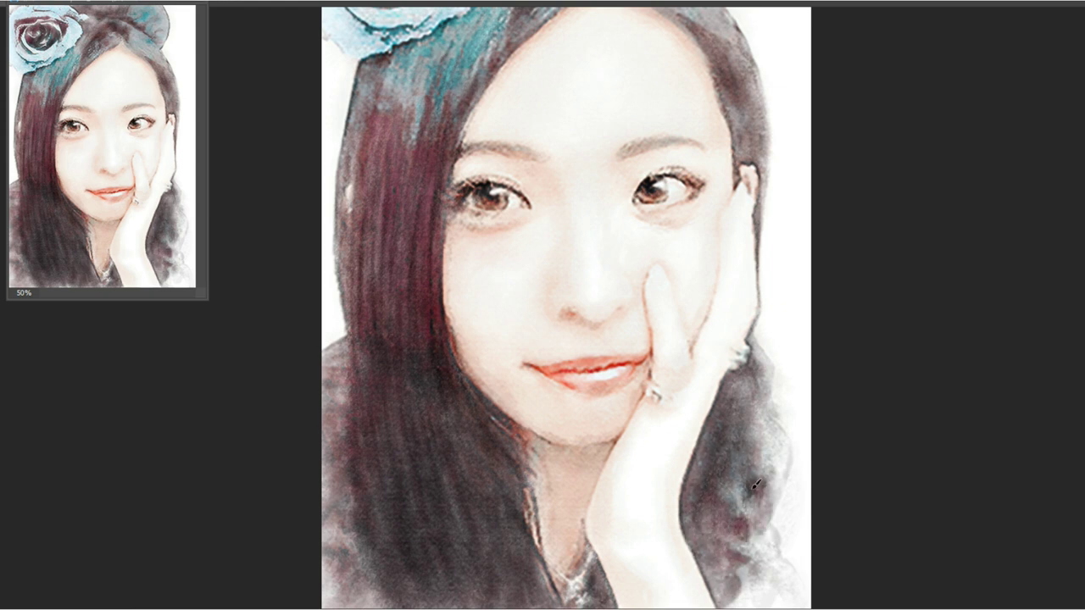
mouse_move(759, 373)
left_mouse_down()
mouse_move(746, 487)
mouse_move(729, 492)
left_mouse_up()
left_click_drag(703, 415, 712, 572)
left_click_drag(778, 564, 752, 608)
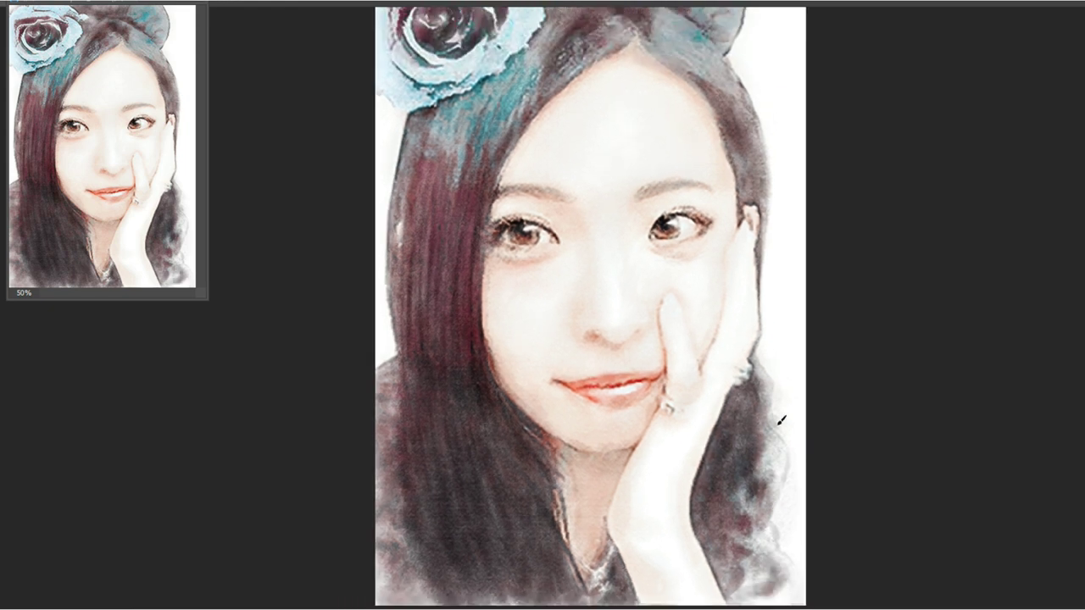
mouse_move(758, 360)
left_mouse_down()
mouse_move(759, 428)
mouse_move(776, 445)
mouse_move(764, 536)
mouse_move(799, 583)
mouse_move(791, 598)
mouse_move(716, 527)
left_mouse_up()
left_click_drag(737, 399, 742, 509)
left_click_drag(720, 563, 787, 586)
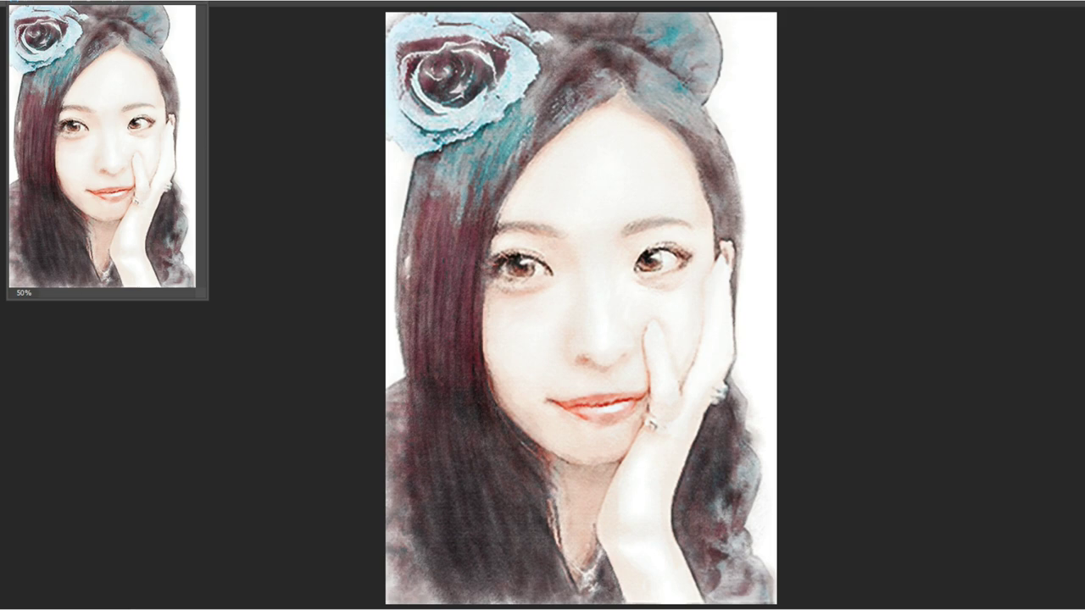
- Paint teal strokes into the hair below the rose
mouse_move(487, 146)
left_mouse_down()
mouse_move(475, 169)
mouse_move(571, 105)
left_mouse_up()
right_click(648, 100)
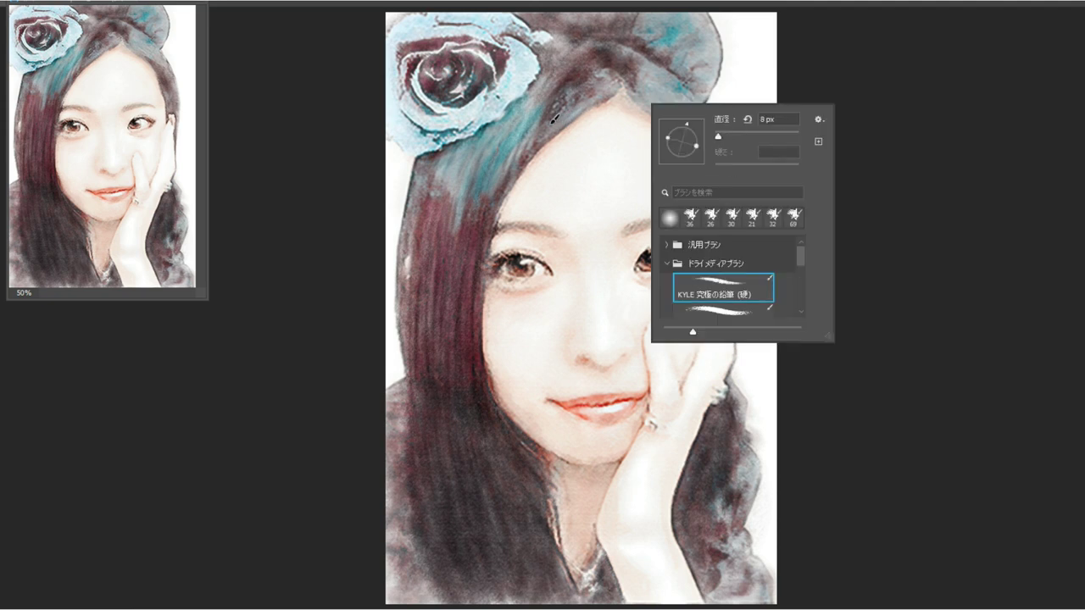
key("Return")
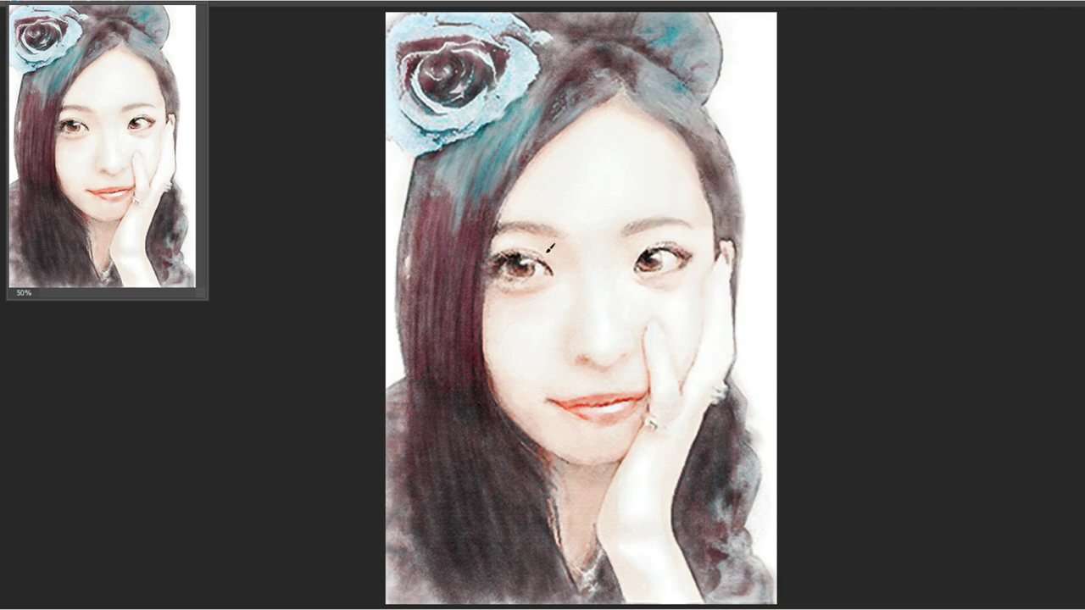
right_click(605, 176)
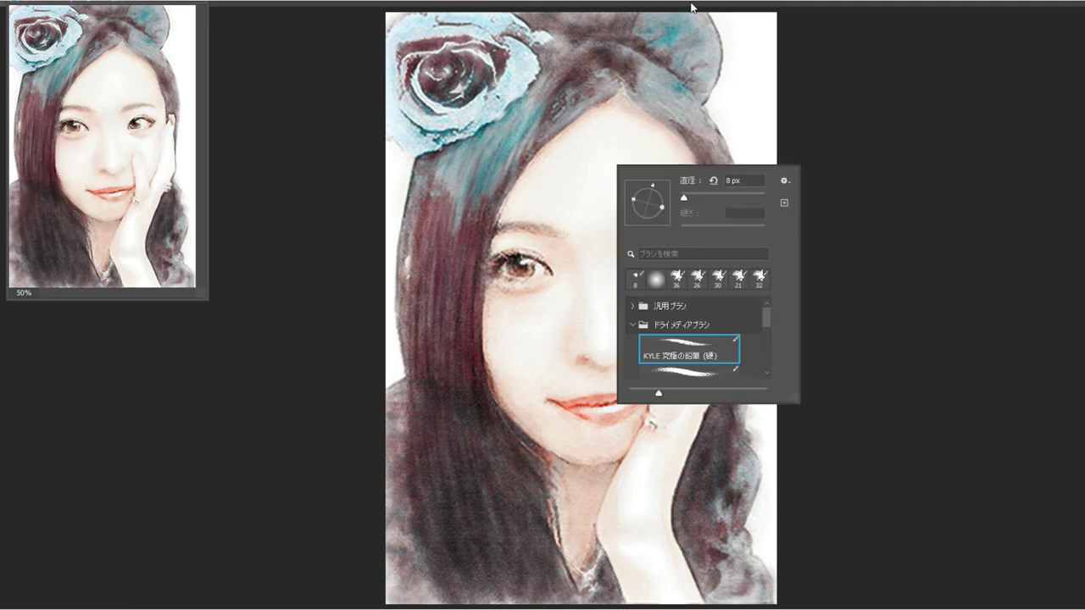
key("Return")
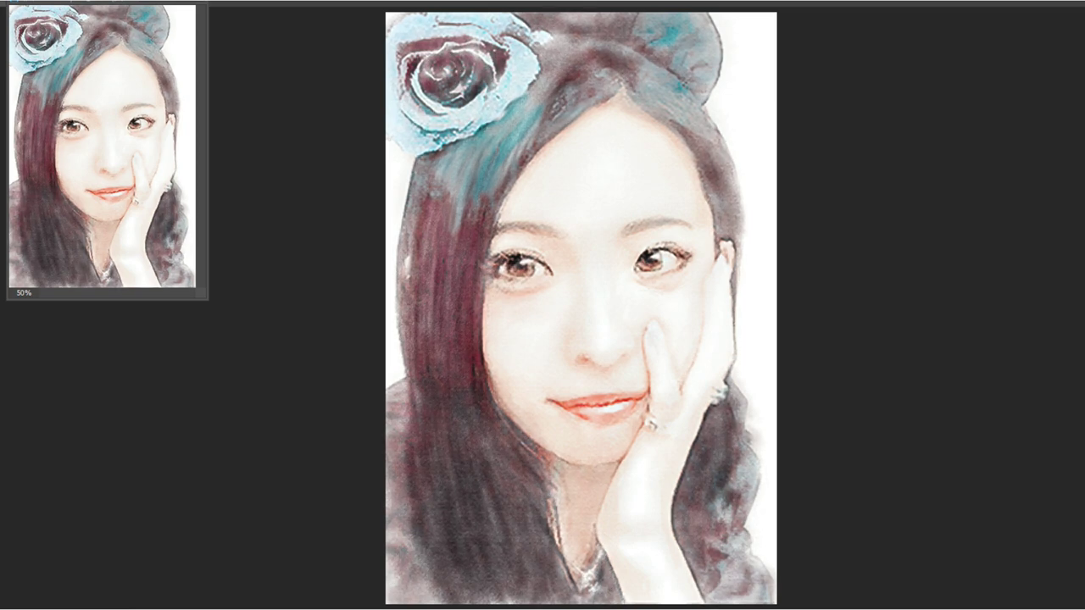
- Browse the Brush Preset Picker and choose the first brush in the list
right_click(558, 340)
left_click(298, 86)
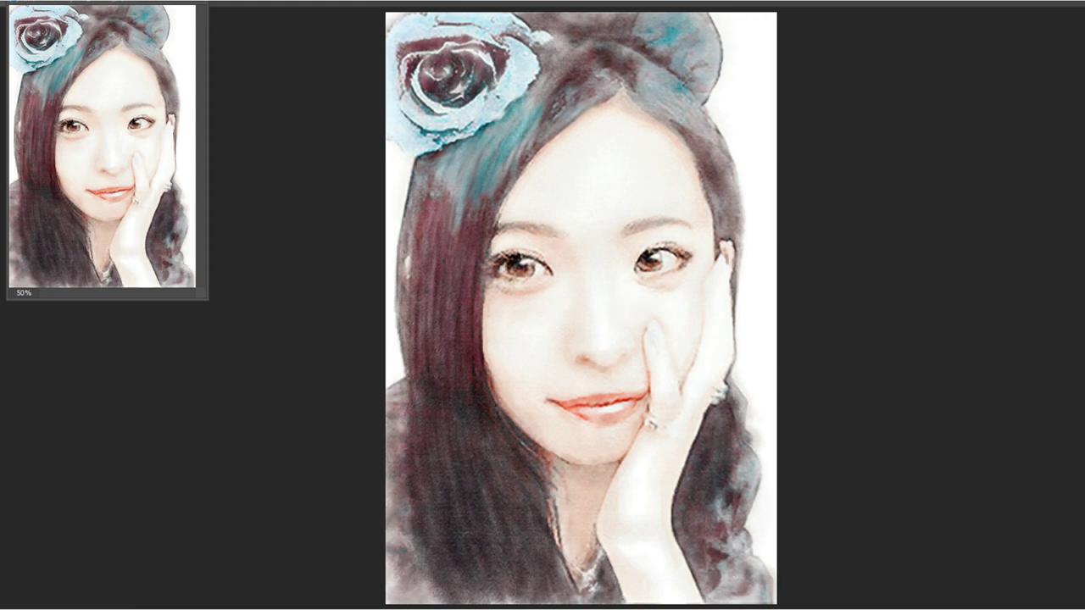
right_click(455, 260)
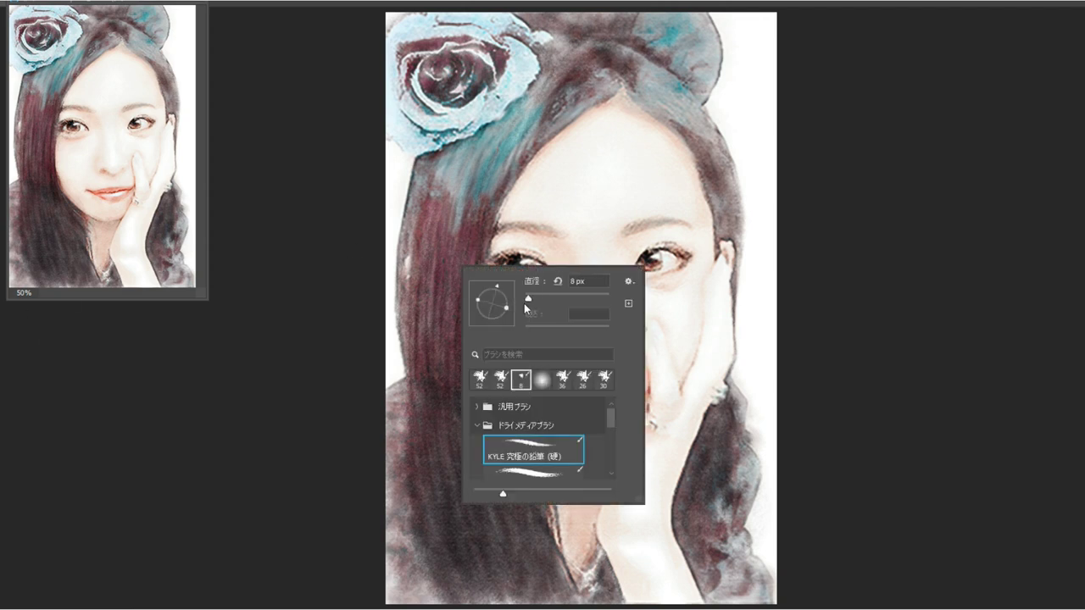
key("Return")
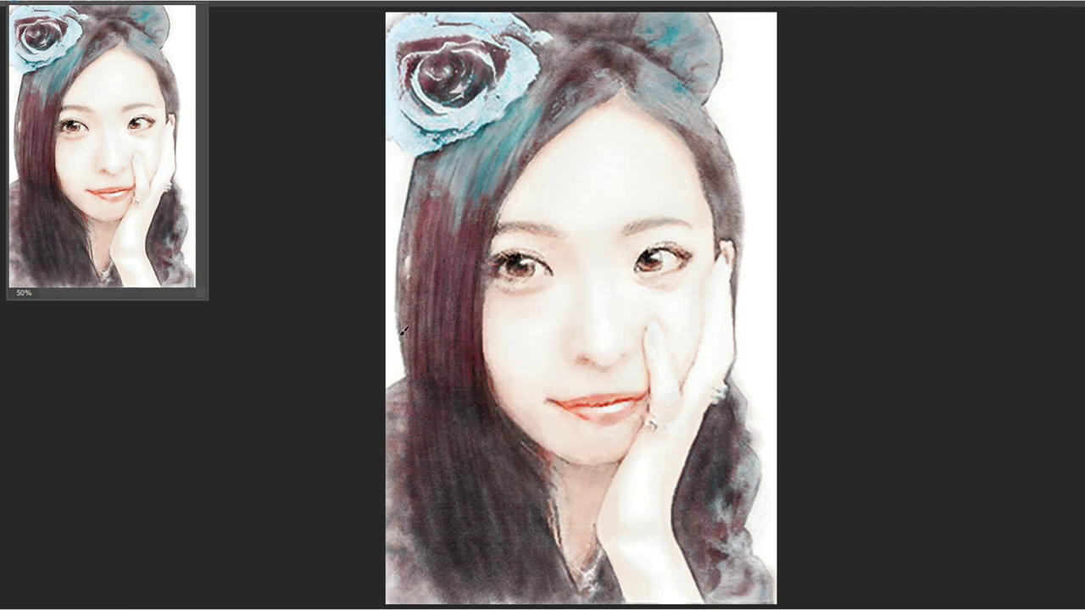
right_click(478, 260)
left_click(445, 225)
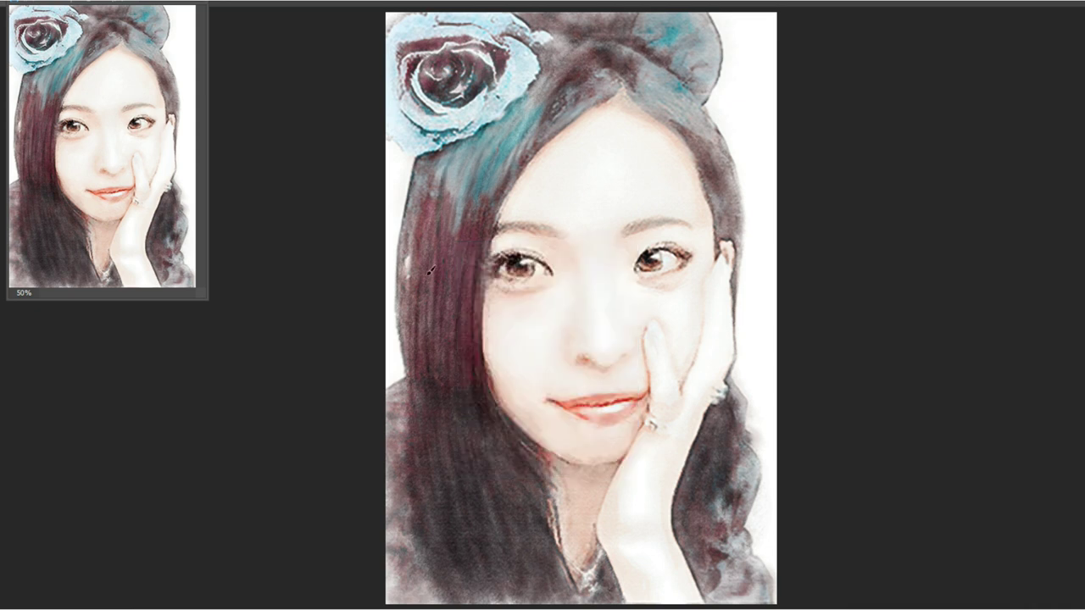
right_click(504, 256)
double_click(543, 416)
- Select a soft round brush at 13 px with 0% hardness
right_click(447, 246)
left_click(511, 372)
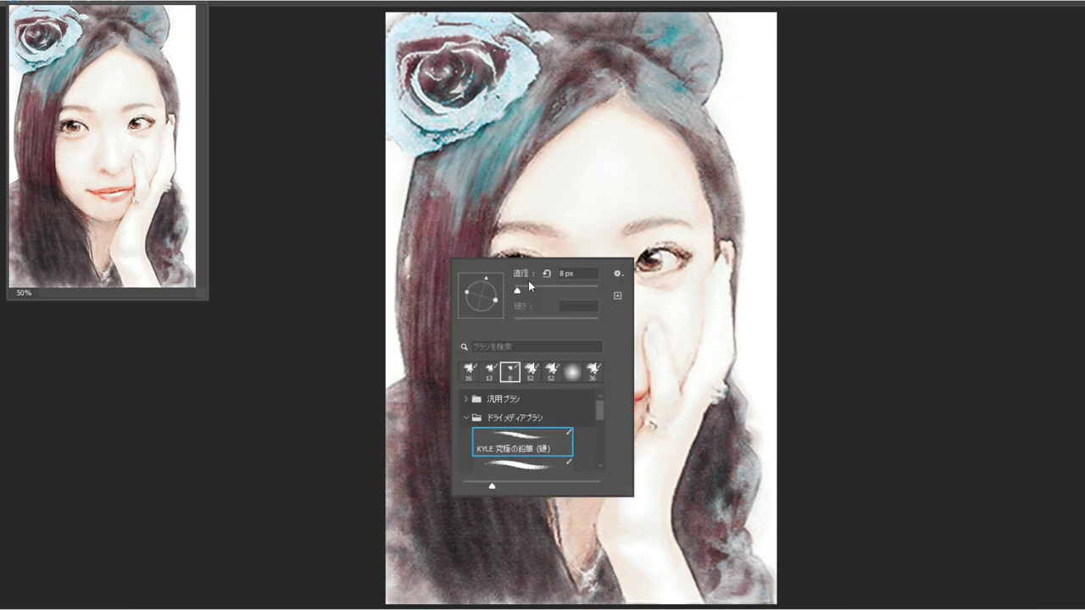
key("Return")
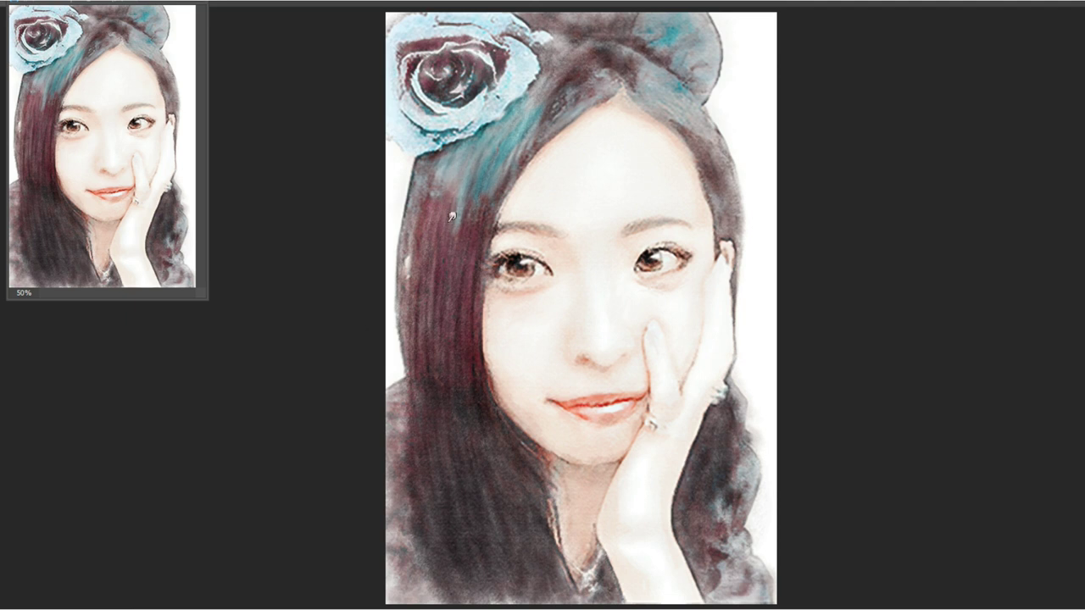
right_click(441, 252)
key("Return")
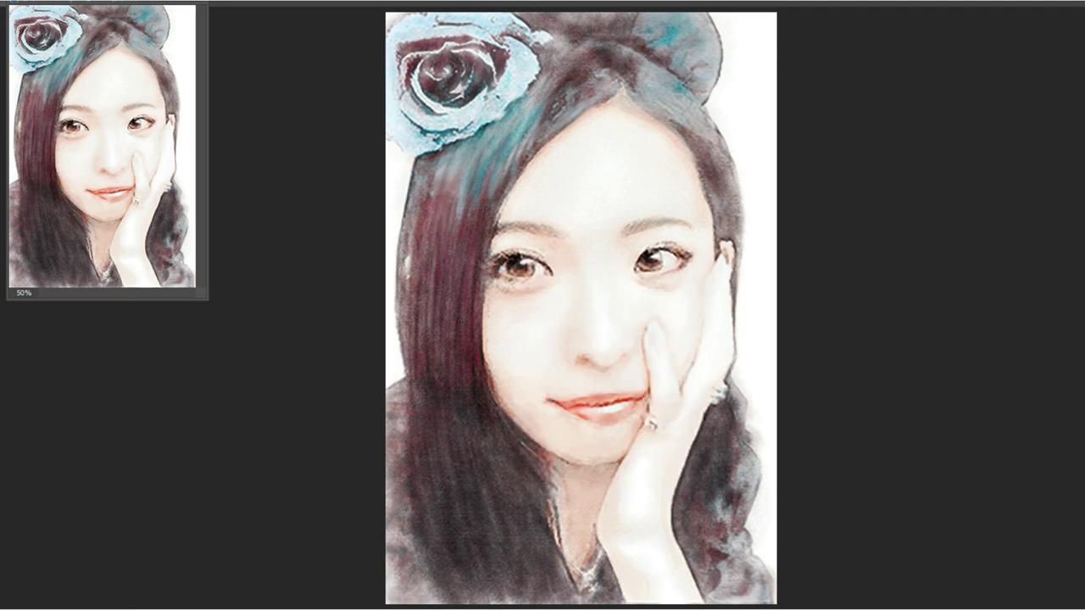
- Add faint strokes around the rose, then pick the hard pencil from Dry Media Brushes
right_click(477, 60)
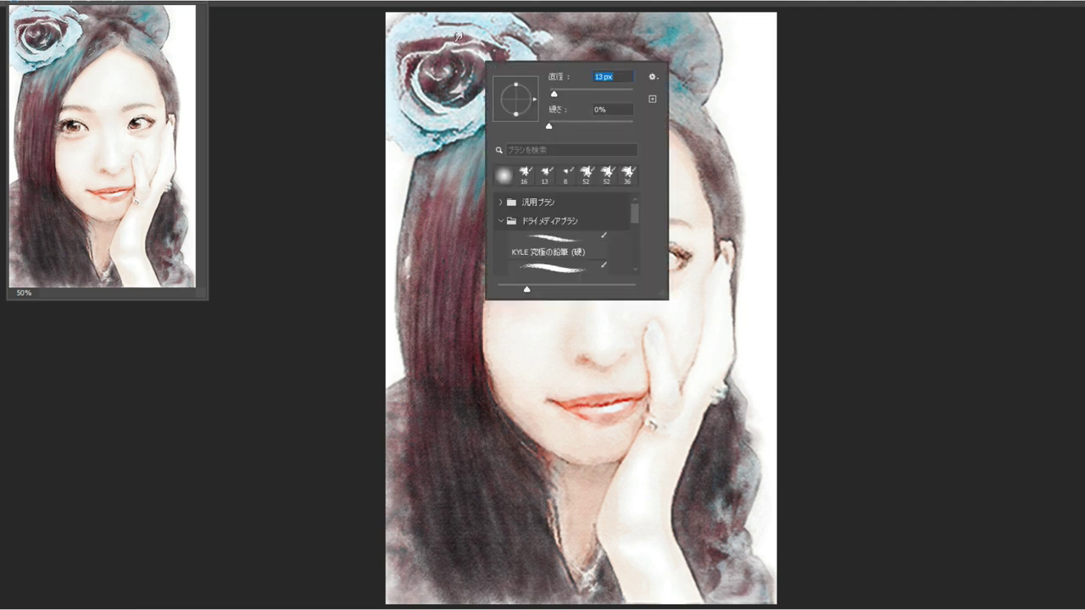
key("Return")
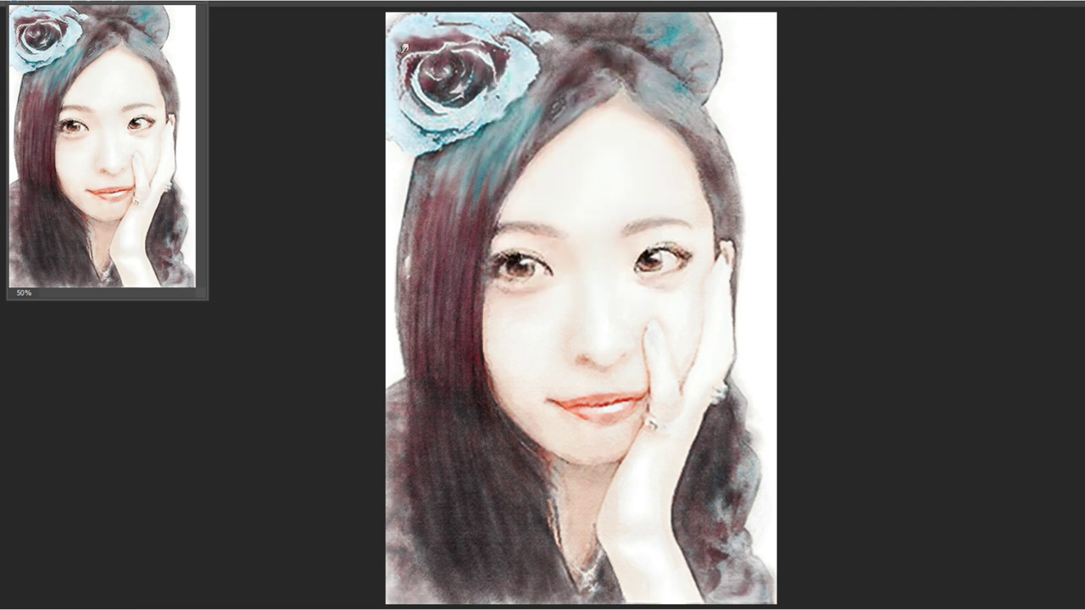
left_click_drag(455, 29, 406, 93)
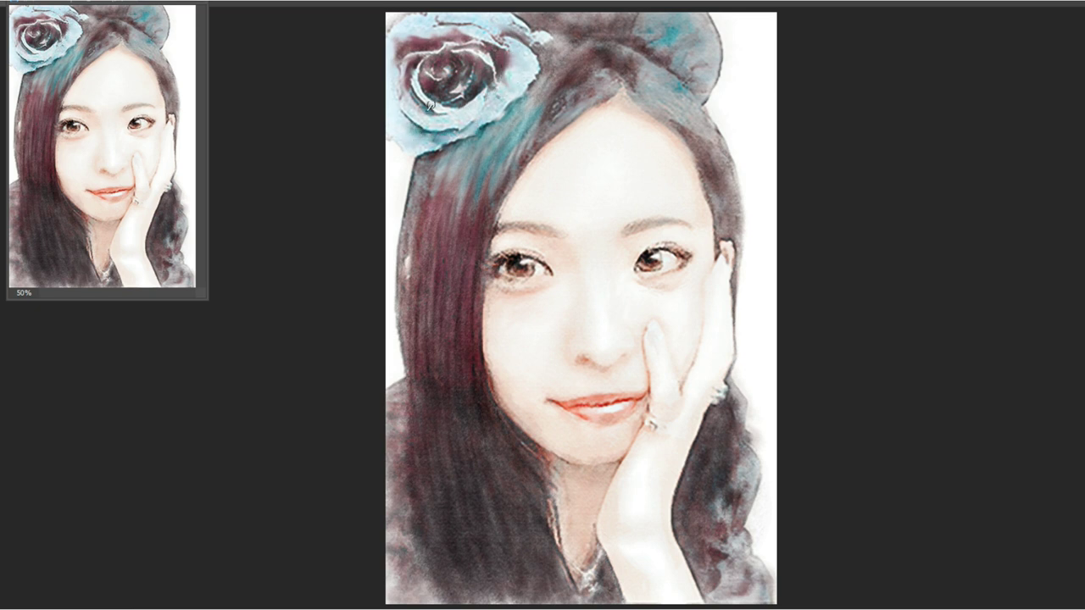
right_click(624, 343)
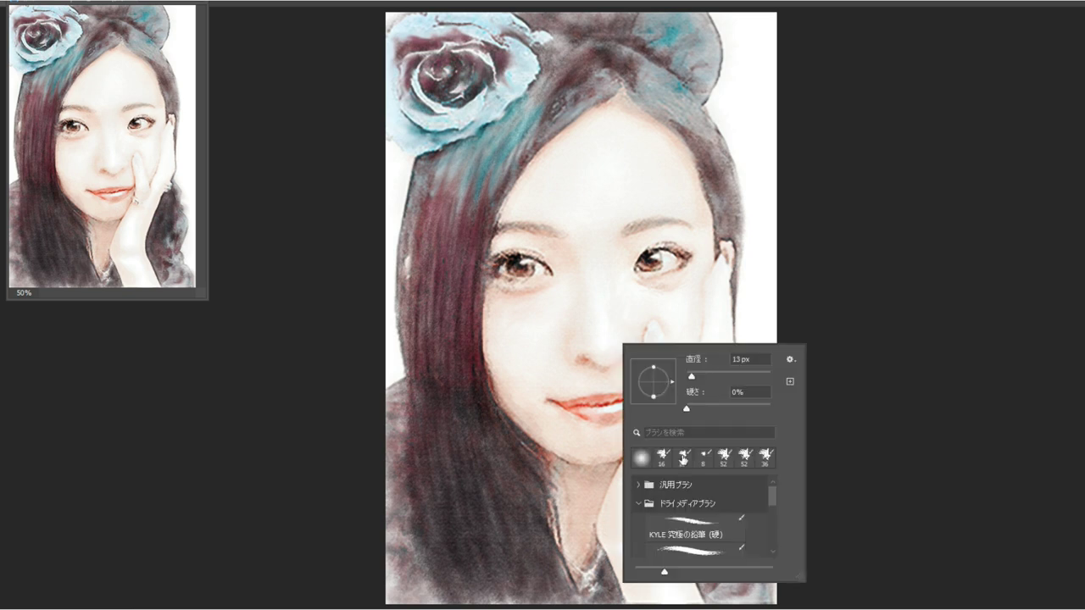
left_click(623, 120)
right_click(625, 191)
left_click(539, 111)
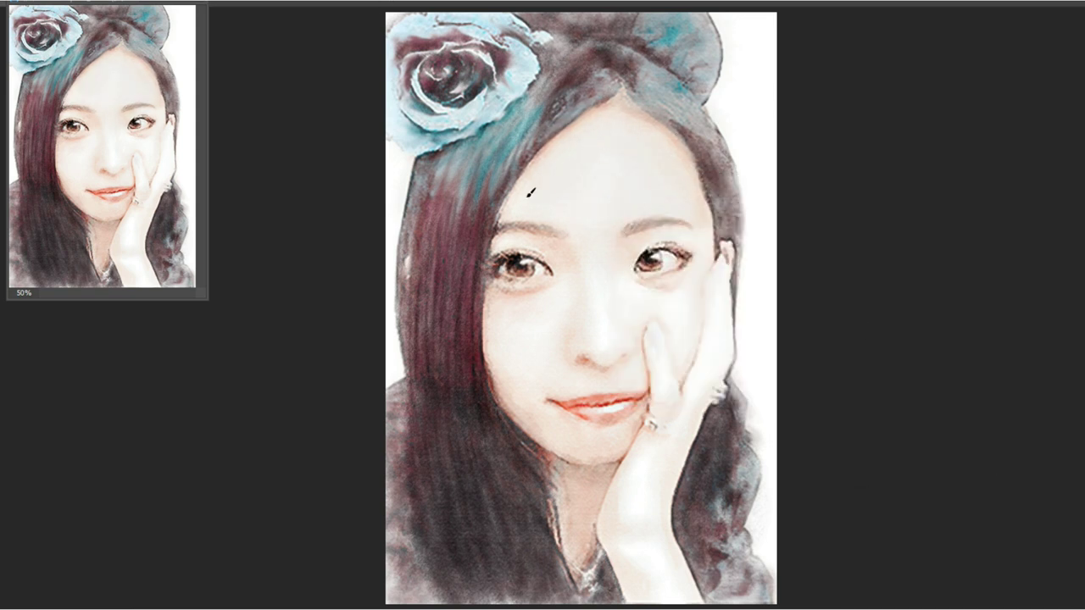
- Darken the left temple hair, cheek and jaw contour down to the neck
mouse_move(530, 193)
left_mouse_down()
mouse_move(505, 169)
mouse_move(483, 254)
mouse_move(510, 265)
mouse_move(480, 356)
left_mouse_up()
mouse_move(496, 399)
left_mouse_down()
mouse_move(526, 436)
mouse_move(529, 521)
left_mouse_up()
mouse_move(532, 475)
left_mouse_down()
mouse_move(610, 593)
mouse_move(475, 585)
left_mouse_up()
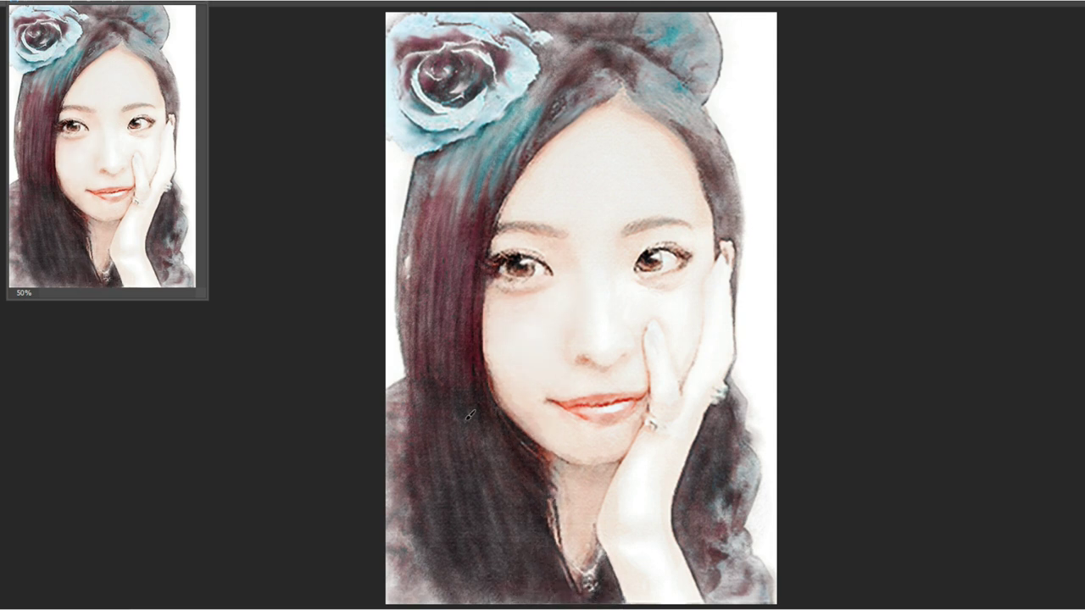
- Deepen the left and lower-left hair strands with long vertical strokes
left_click_drag(471, 415, 509, 593)
mouse_move(407, 390)
left_mouse_down()
mouse_move(398, 593)
mouse_move(403, 556)
mouse_move(521, 598)
left_mouse_up()
left_click_drag(449, 242, 449, 441)
left_click_drag(445, 267, 445, 542)
left_click_drag(424, 195, 424, 355)
left_click_drag(449, 140, 458, 220)
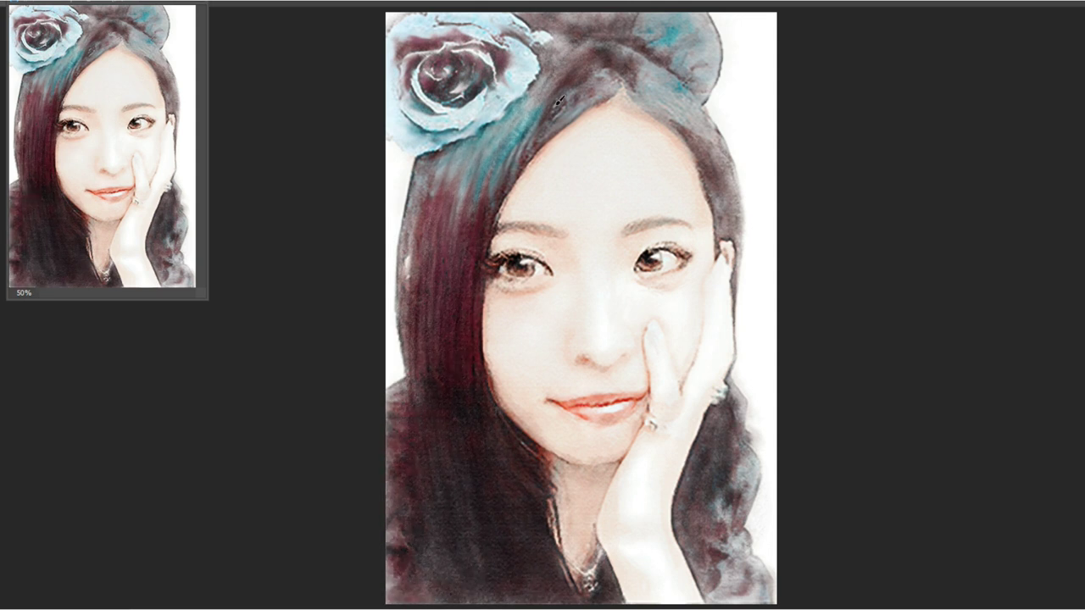
- Darken the crown, the rose centre and the upper-right hair
left_click_drag(559, 101, 593, 17)
mouse_move(525, 34)
left_mouse_down()
mouse_move(712, 93)
mouse_move(416, 110)
mouse_move(505, 96)
mouse_move(406, 34)
left_mouse_up()
left_click_drag(466, 110, 424, 347)
left_click_drag(502, 83, 675, 93)
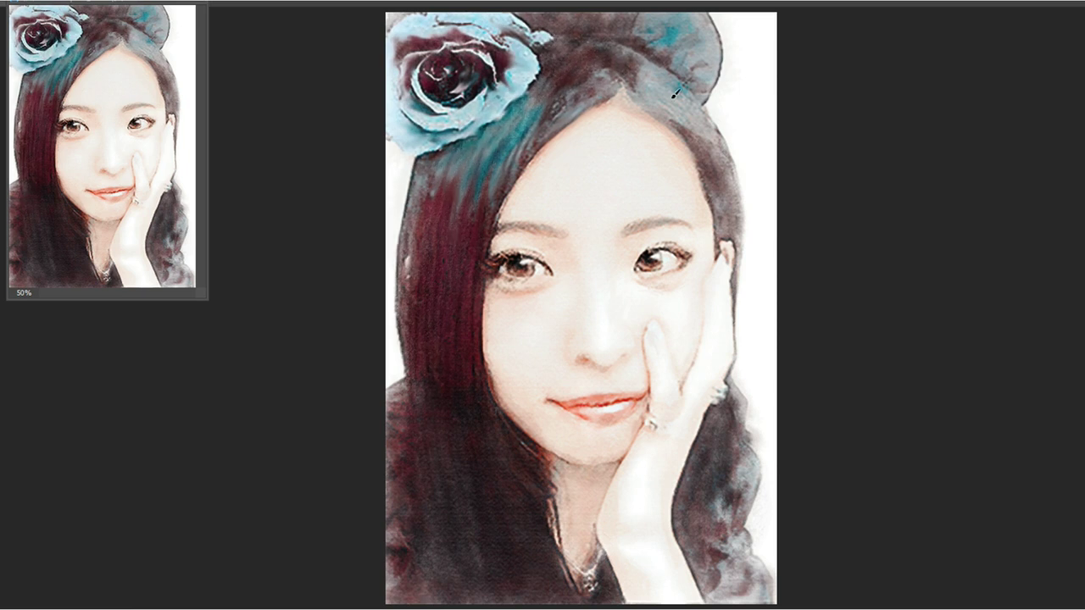
left_click_drag(653, 140, 708, 51)
left_click_drag(695, 131, 722, 209)
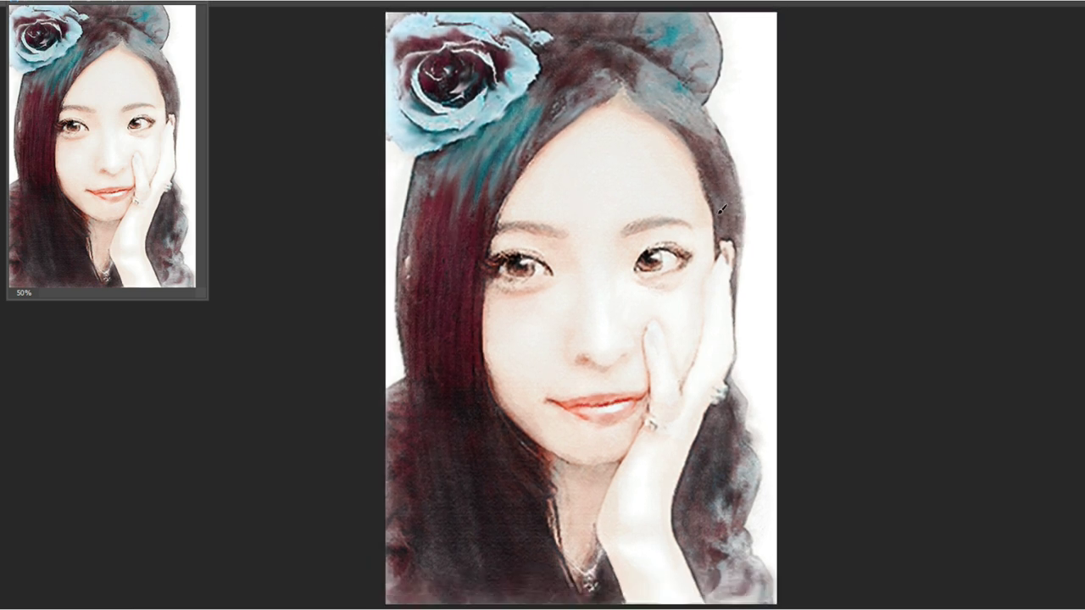
- Set the brush size to 8 px in the brush preset picker
right_click(672, 210)
right_click(699, 126)
key("Escape")
right_click(645, 293)
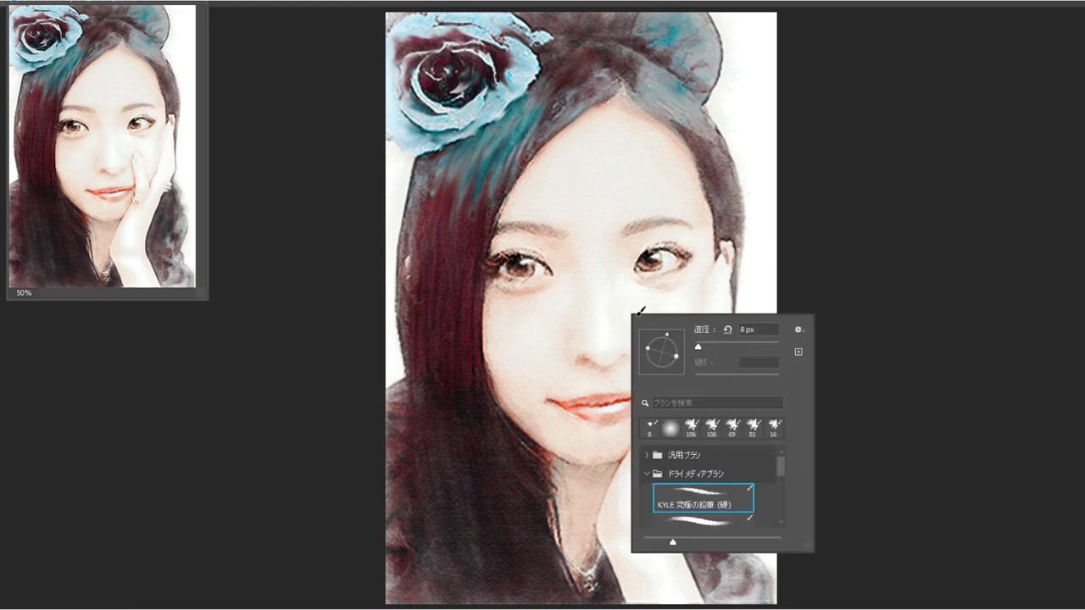
right_click(742, 293)
key("Escape")
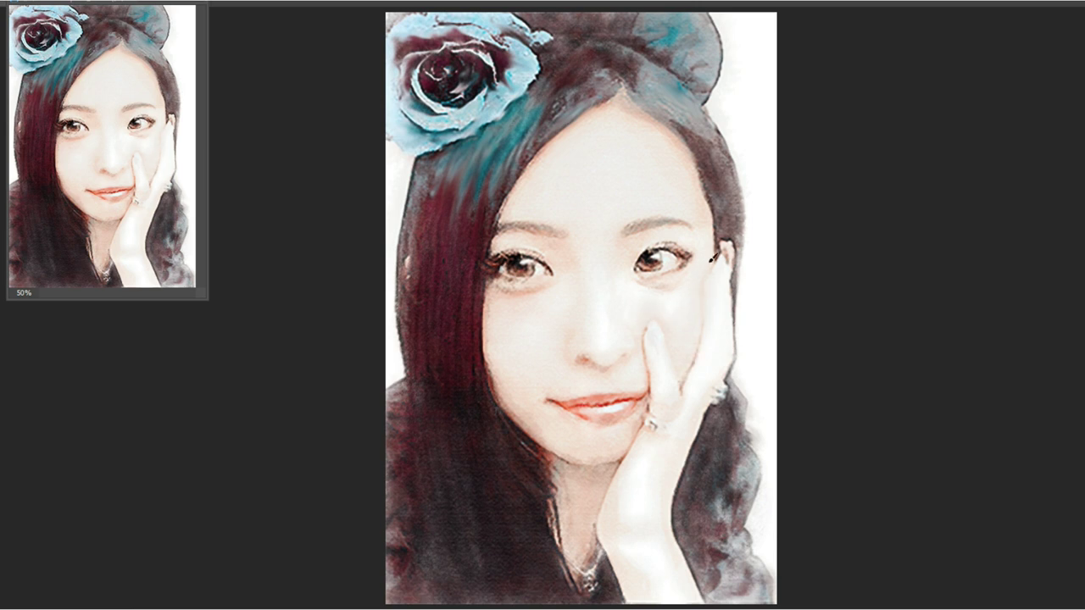
- Darken the hair along the right face edge, beside the hand and at the bottom edge with fine strokes
left_click_drag(731, 179, 737, 305)
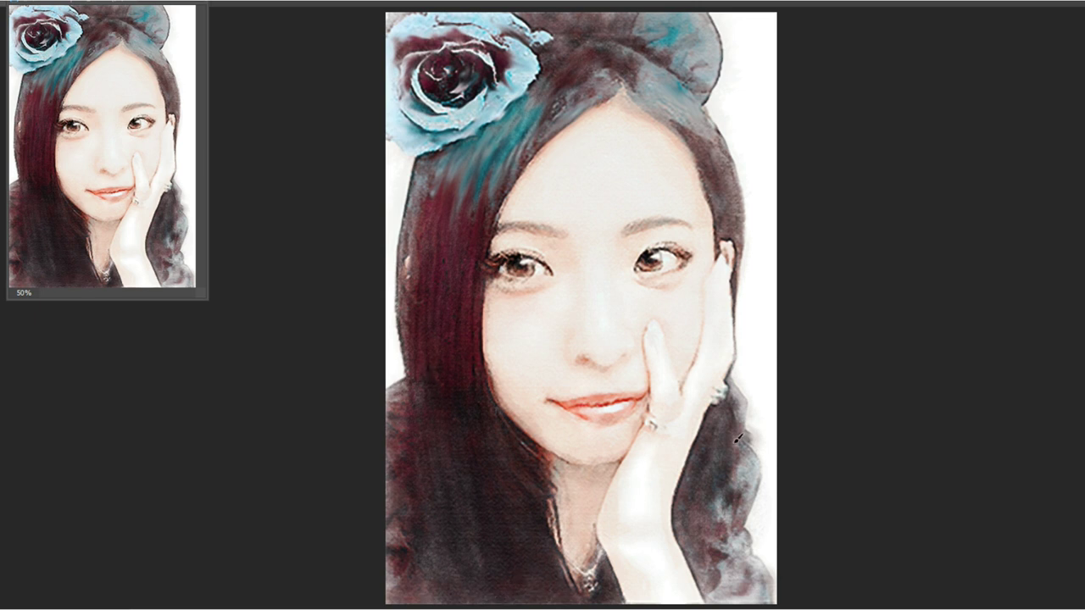
mouse_move(735, 390)
left_mouse_down()
mouse_move(698, 512)
mouse_move(746, 593)
mouse_move(624, 525)
mouse_move(560, 542)
mouse_move(709, 603)
mouse_move(739, 589)
left_mouse_up()
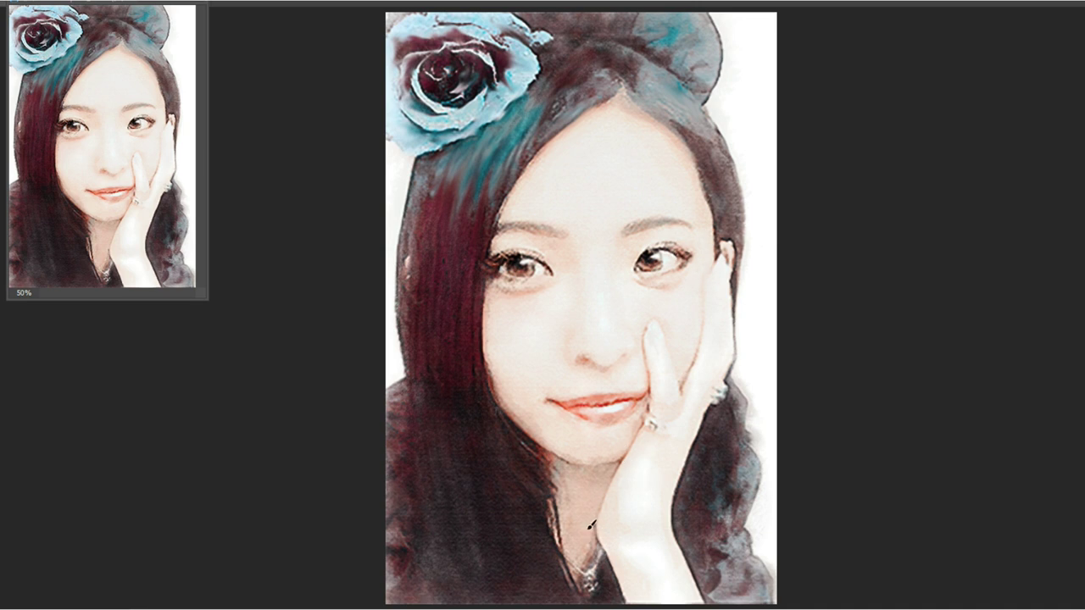
mouse_move(611, 514)
left_mouse_down()
mouse_move(640, 583)
mouse_move(666, 601)
left_mouse_up()
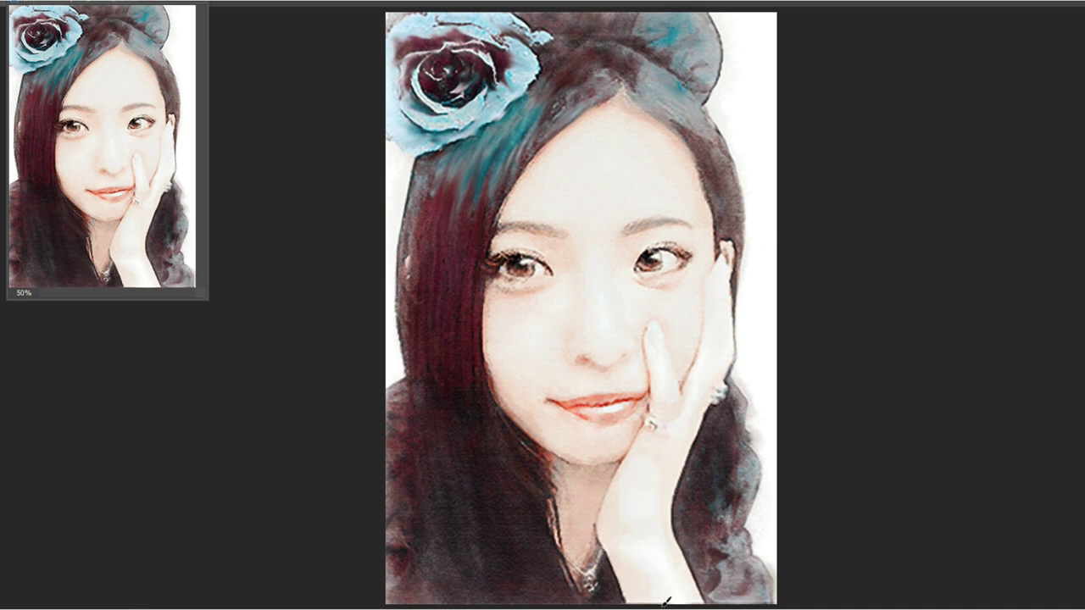
mouse_move(680, 525)
left_mouse_down()
mouse_move(688, 604)
mouse_move(709, 597)
left_mouse_up()
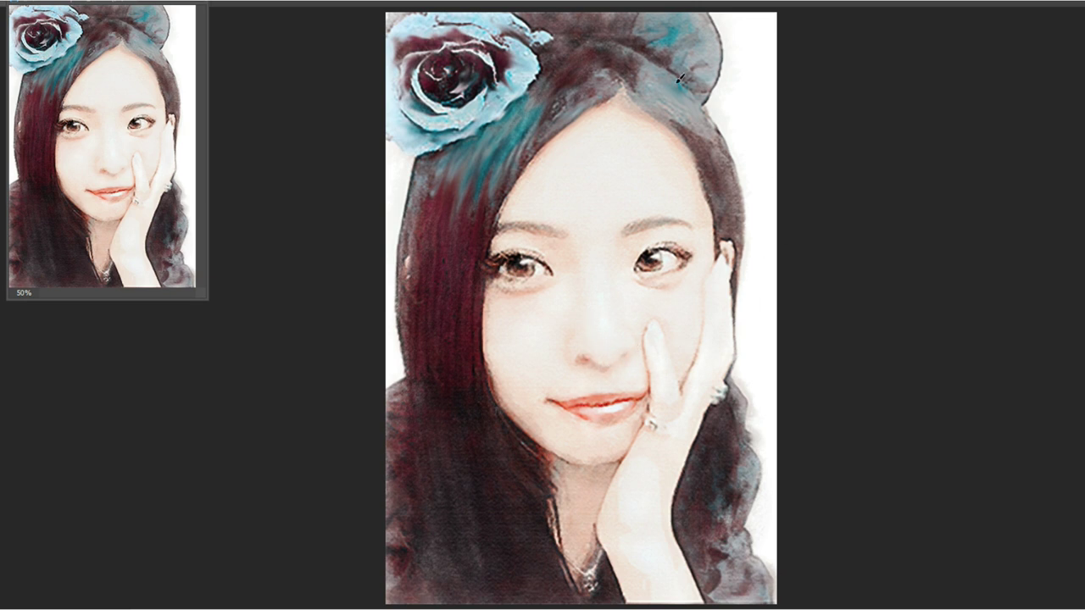
- Deepen the hair and background along the left and right canvas edges, undoing the sleeve dab
left_click_drag(412, 204, 397, 386)
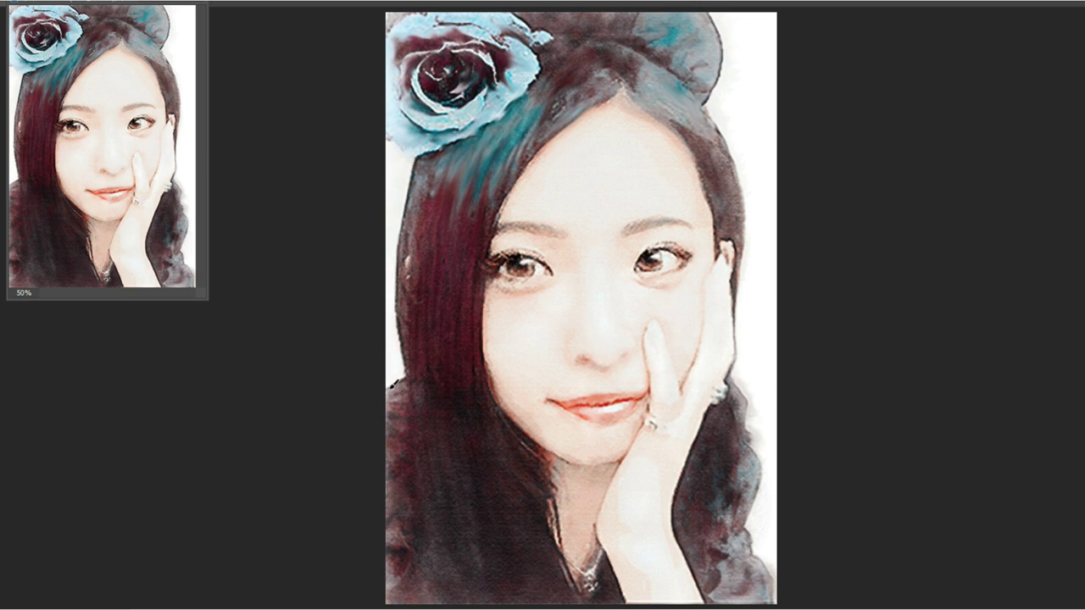
right_click(753, 145)
key("Return")
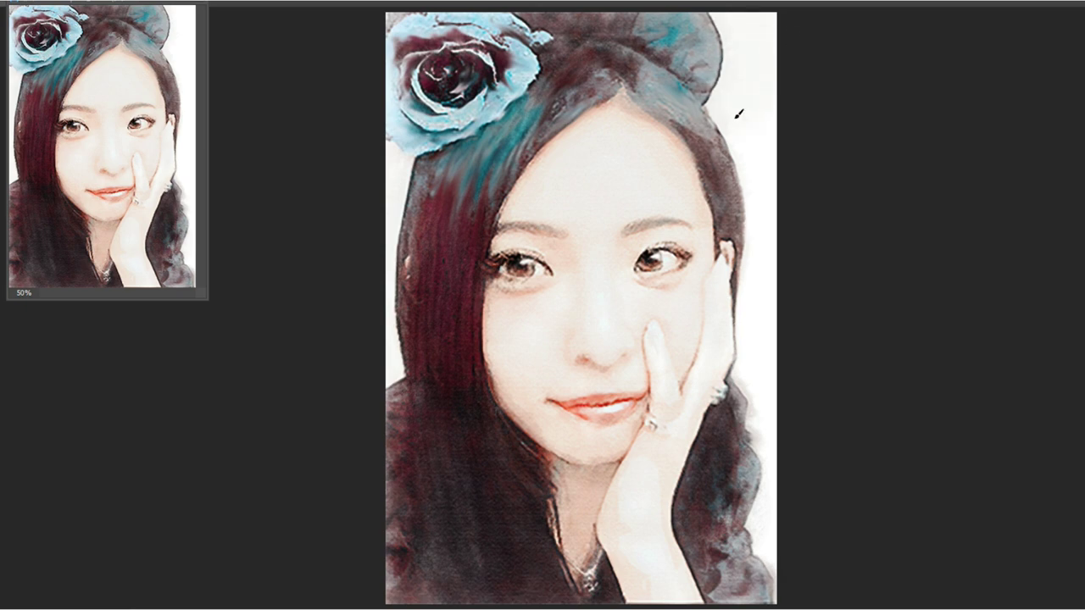
mouse_move(740, 115)
left_mouse_down()
mouse_move(758, 424)
mouse_move(783, 315)
mouse_move(766, 517)
mouse_move(787, 546)
mouse_move(721, 492)
mouse_move(738, 522)
left_mouse_up()
mouse_move(440, 593)
left_mouse_down()
mouse_move(415, 543)
mouse_move(402, 348)
mouse_move(497, 133)
left_mouse_up()
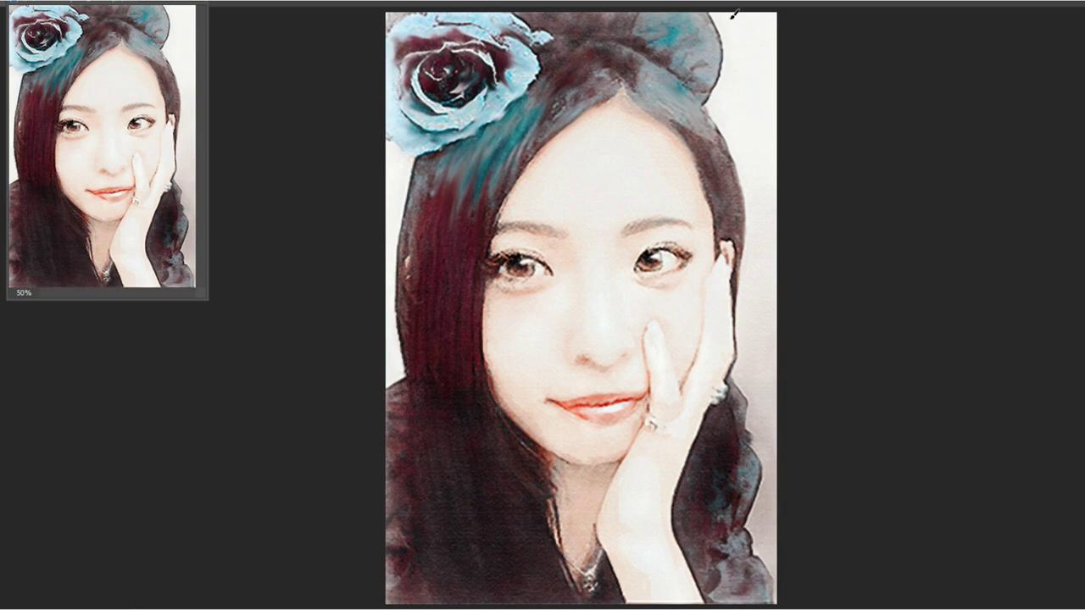
left_click_drag(717, 527, 705, 548)
key("ctrl+z")
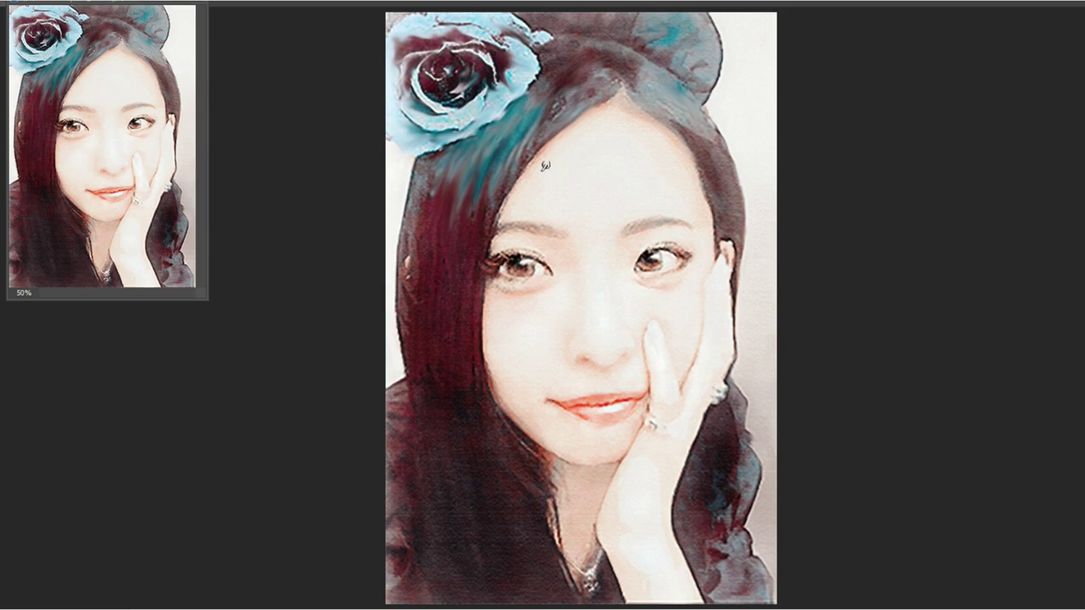
- Adjust the brush settings in the brush preset picker several times
right_click(547, 167)
left_click(556, 110)
right_click(391, 360)
left_click(520, 339)
right_click(418, 400)
left_click(439, 252)
right_click(554, 198)
key("Return")
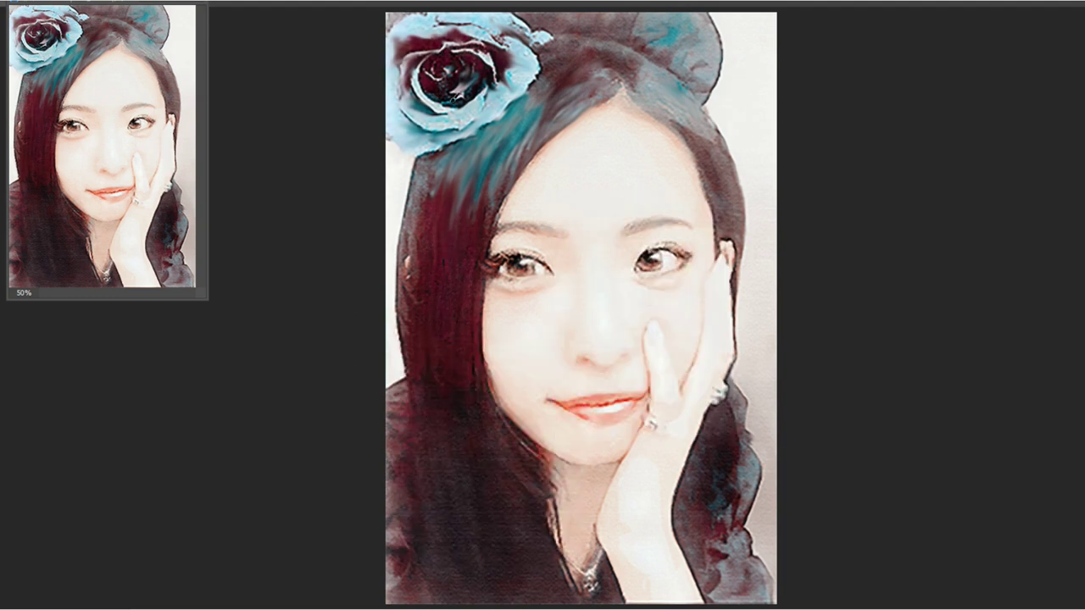
- Paint the left hair a richer plum, shade under the right eye, and deepen the lips
mouse_move(428, 166)
left_mouse_down()
mouse_move(408, 381)
mouse_move(417, 543)
mouse_move(693, 503)
mouse_move(705, 584)
mouse_move(690, 547)
left_mouse_up()
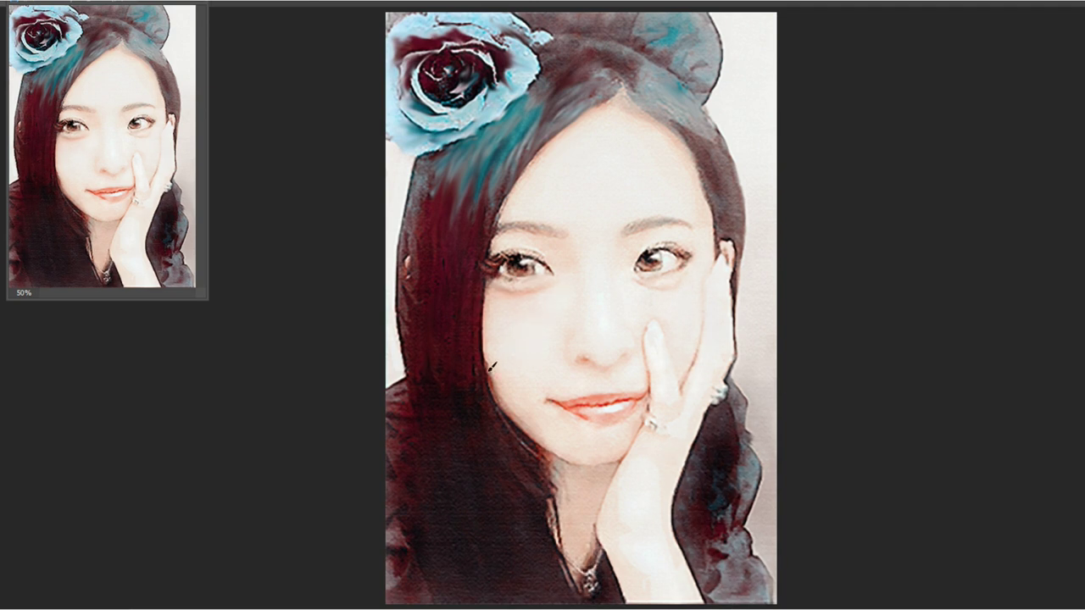
left_click_drag(652, 294, 644, 267)
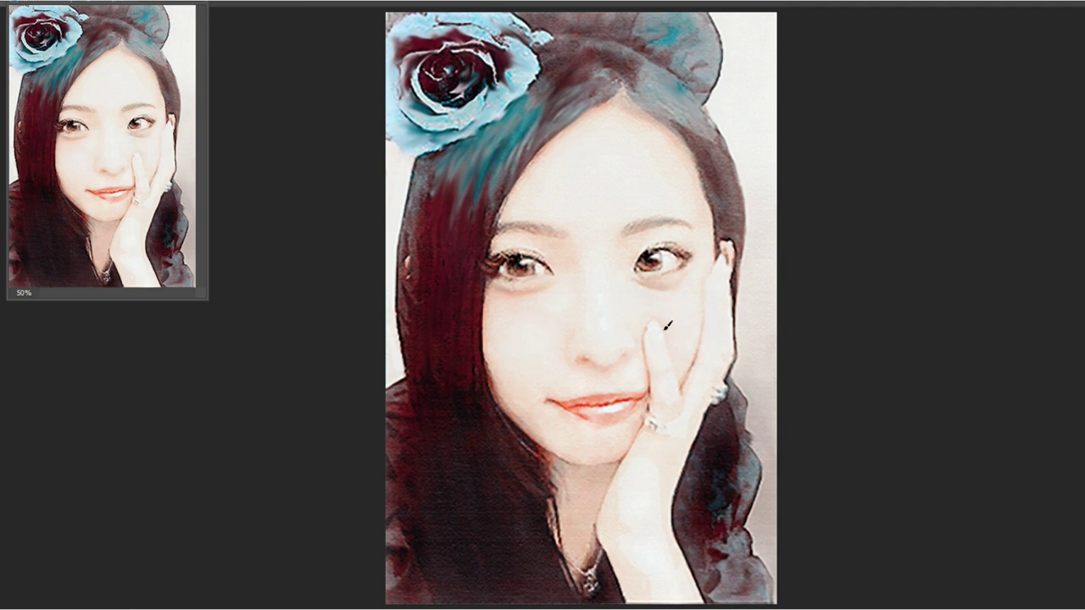
left_click_drag(661, 415, 585, 415)
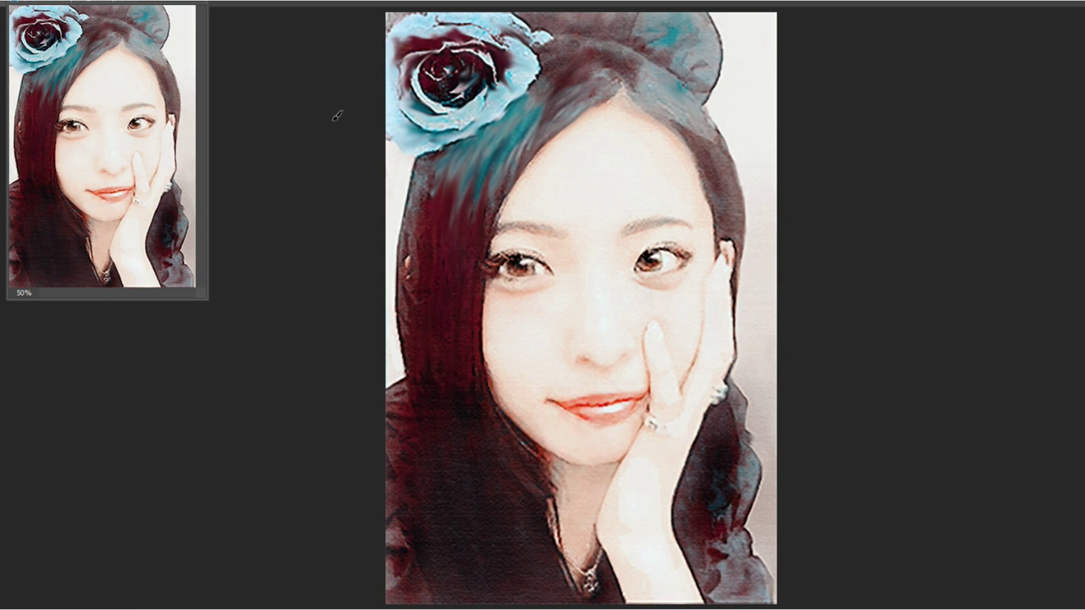
right_click(534, 284)
left_click(644, 157)
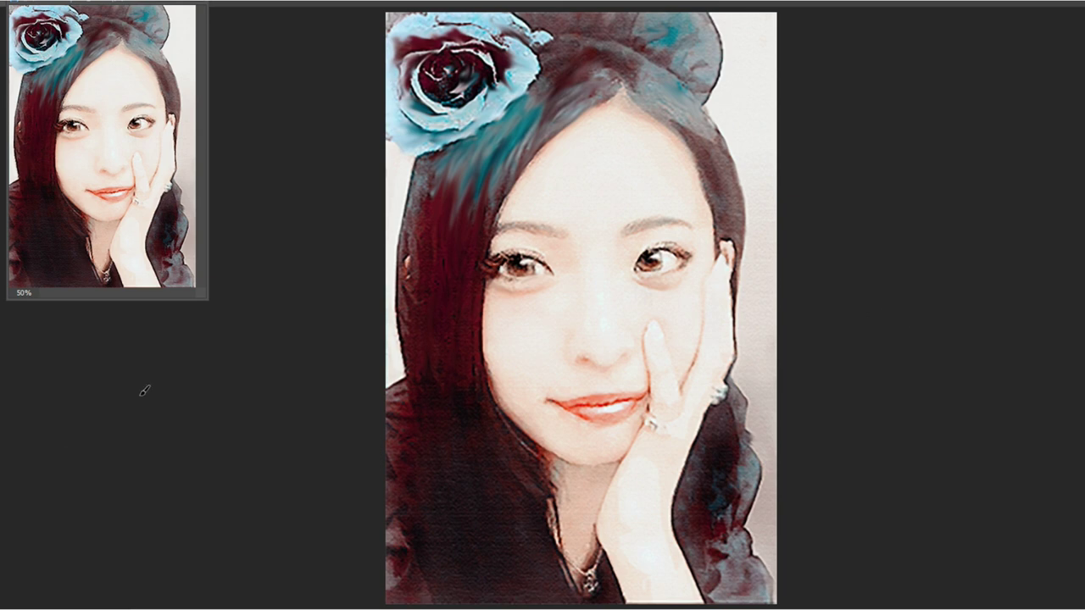
- Switch the brush to the Soft Round Pressure preset for final touch-ups
right_click(551, 251)
scroll(644, 407, "down", 2)
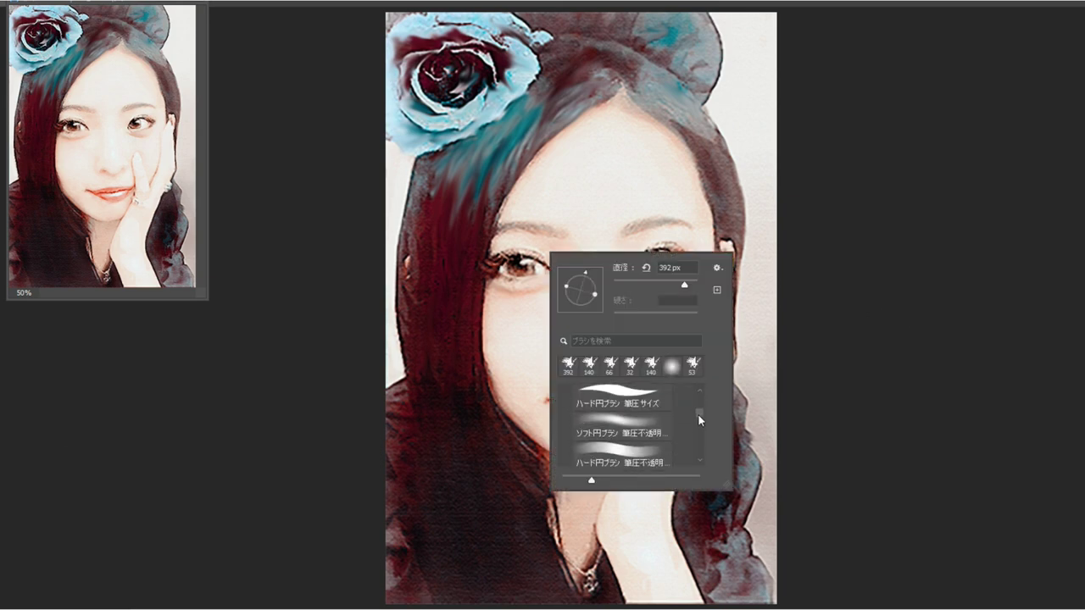
left_click(623, 413)
left_click(534, 257)
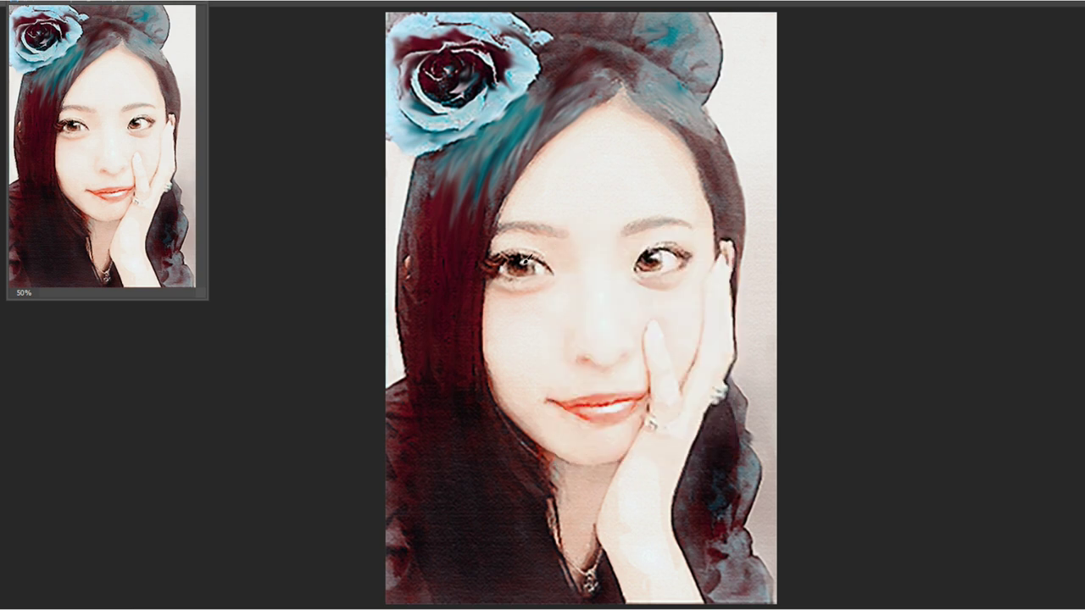
right_click(650, 254)
left_click(605, 225)
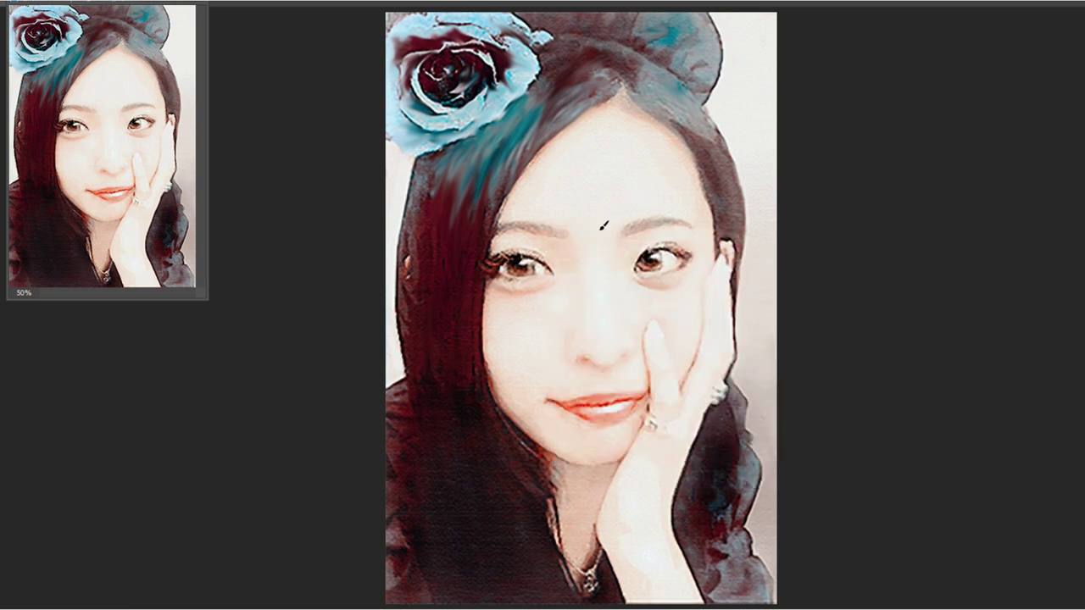